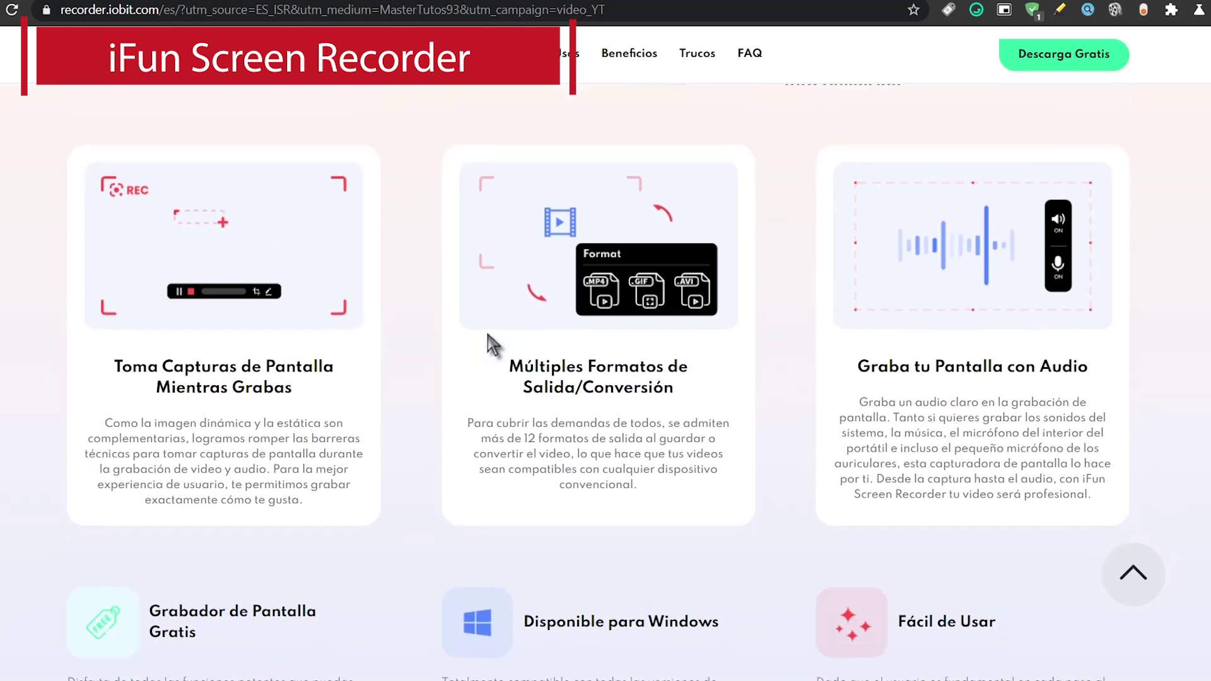
Step: Look through the iFun Screen Recorder product page, covering its features, three-step guide, extra uses and FAQ
scroll(493, 353, down, 2)
scroll(492, 361, down, 6)
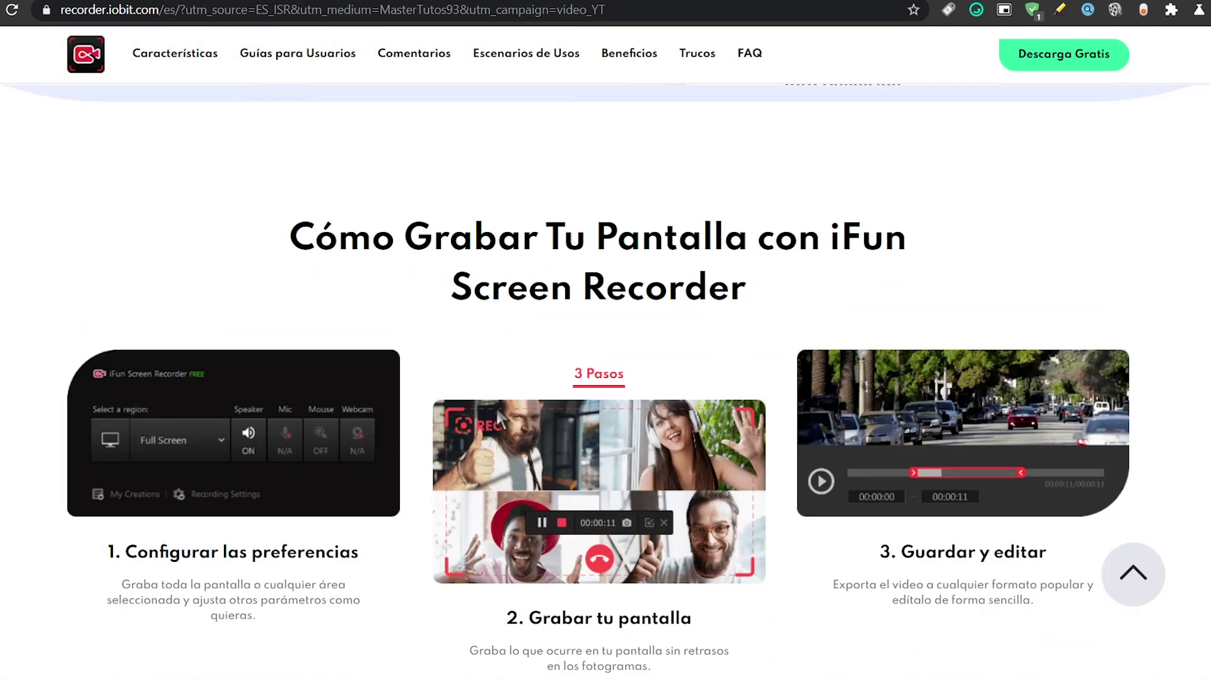
scroll(496, 407, down, 2)
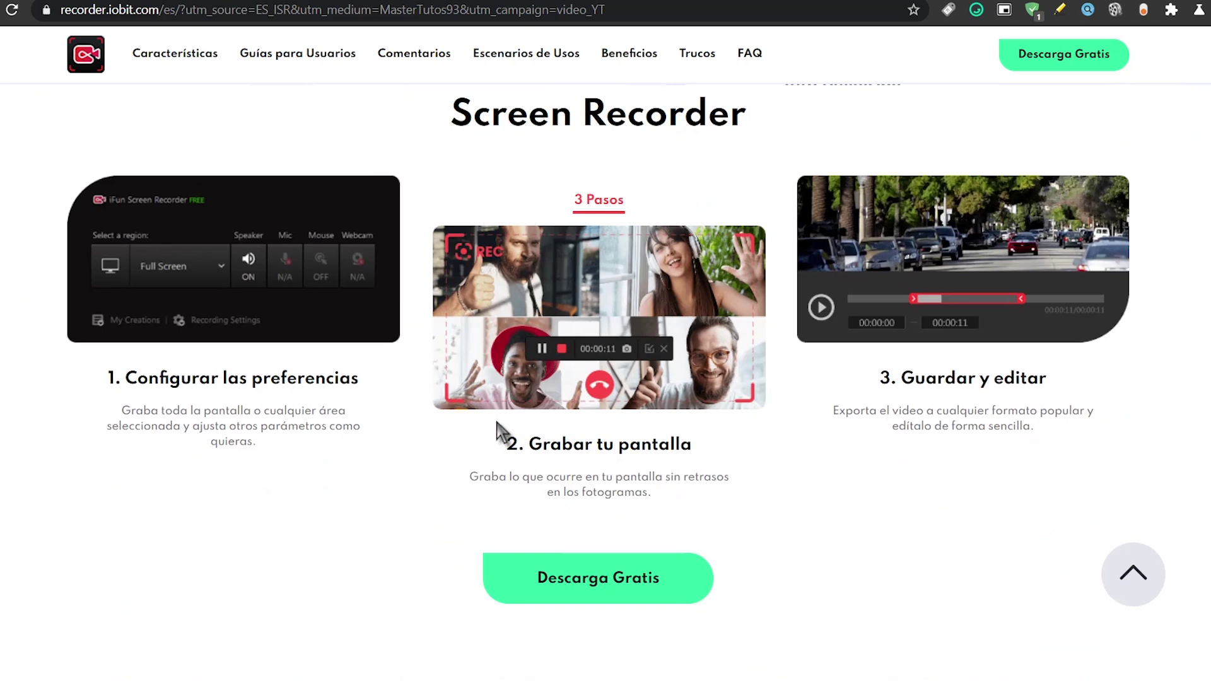
scroll(413, 277, down, 3)
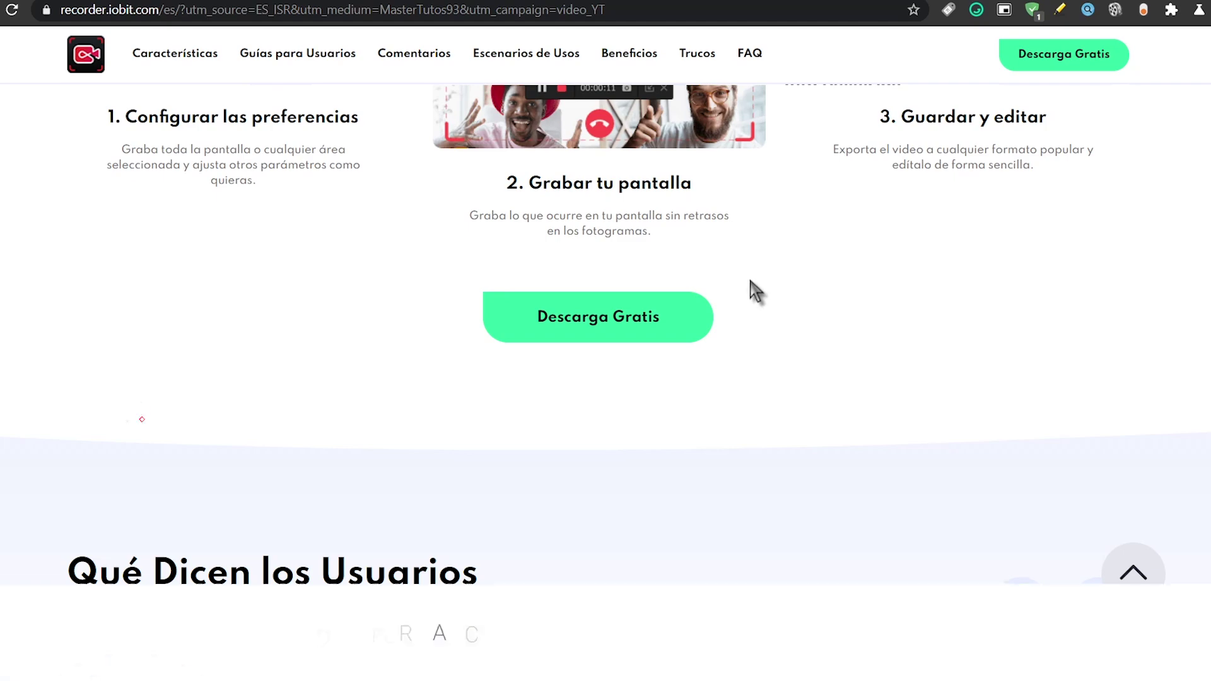
scroll(756, 303, down, 3)
scroll(441, 391, down, 3)
scroll(408, 349, down, 15)
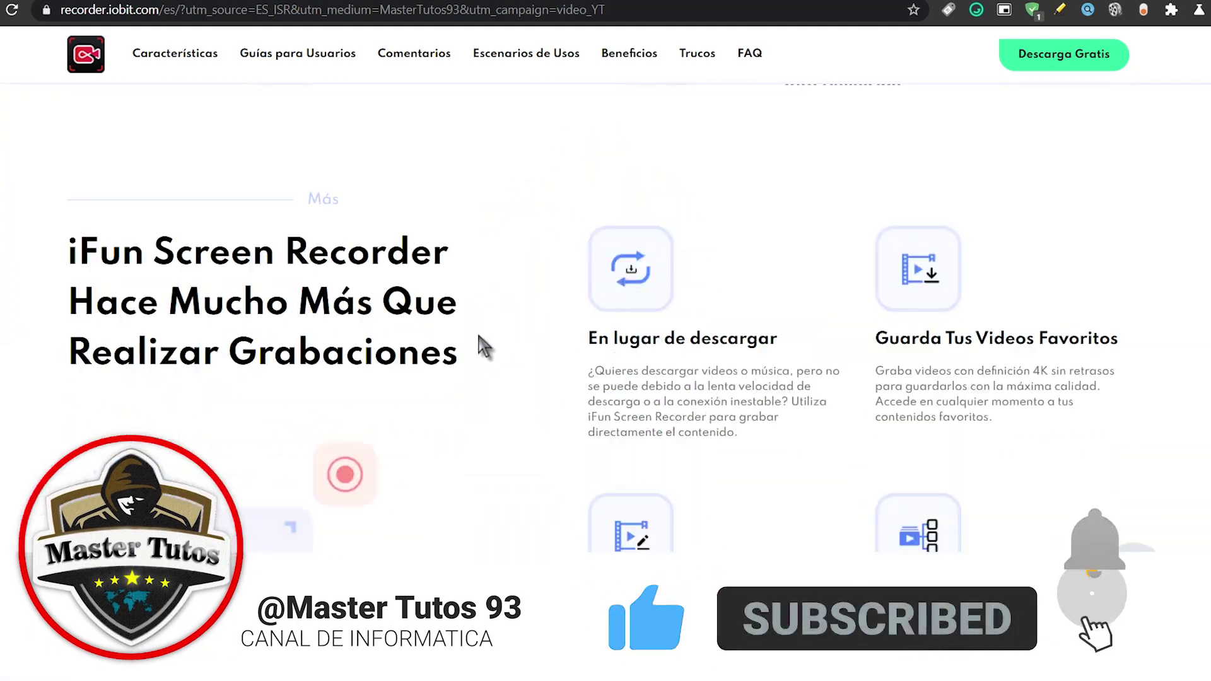
scroll(464, 345, down, 15)
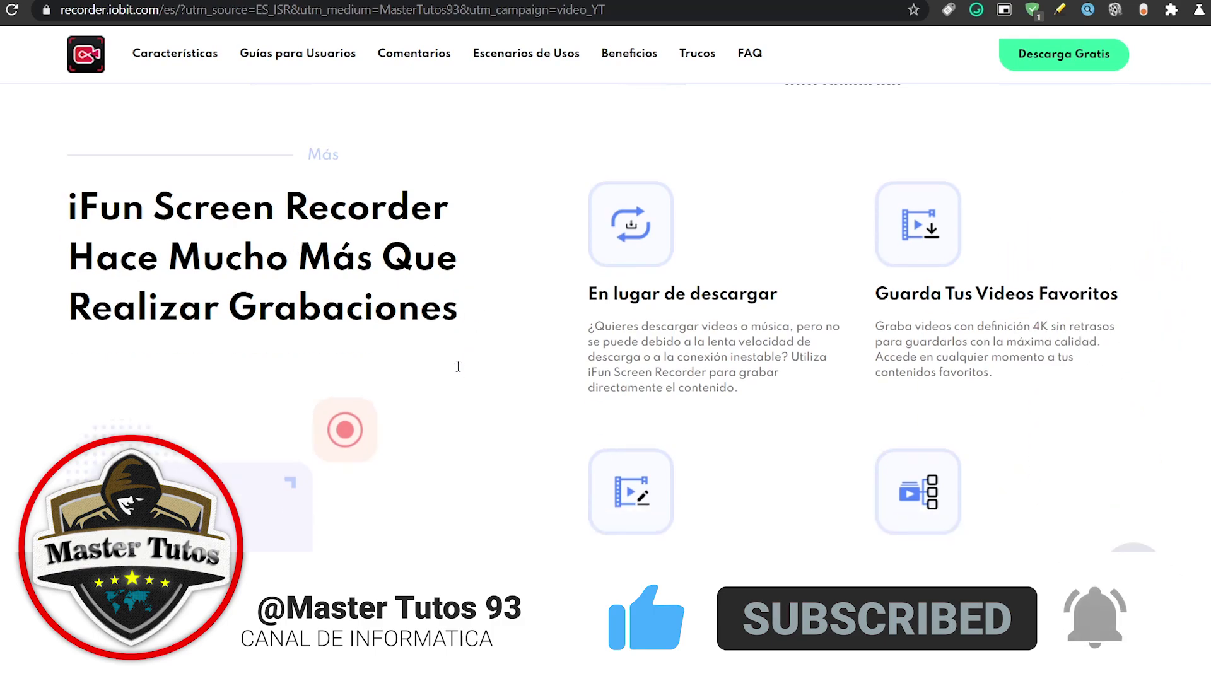
scroll(464, 376, down, 10)
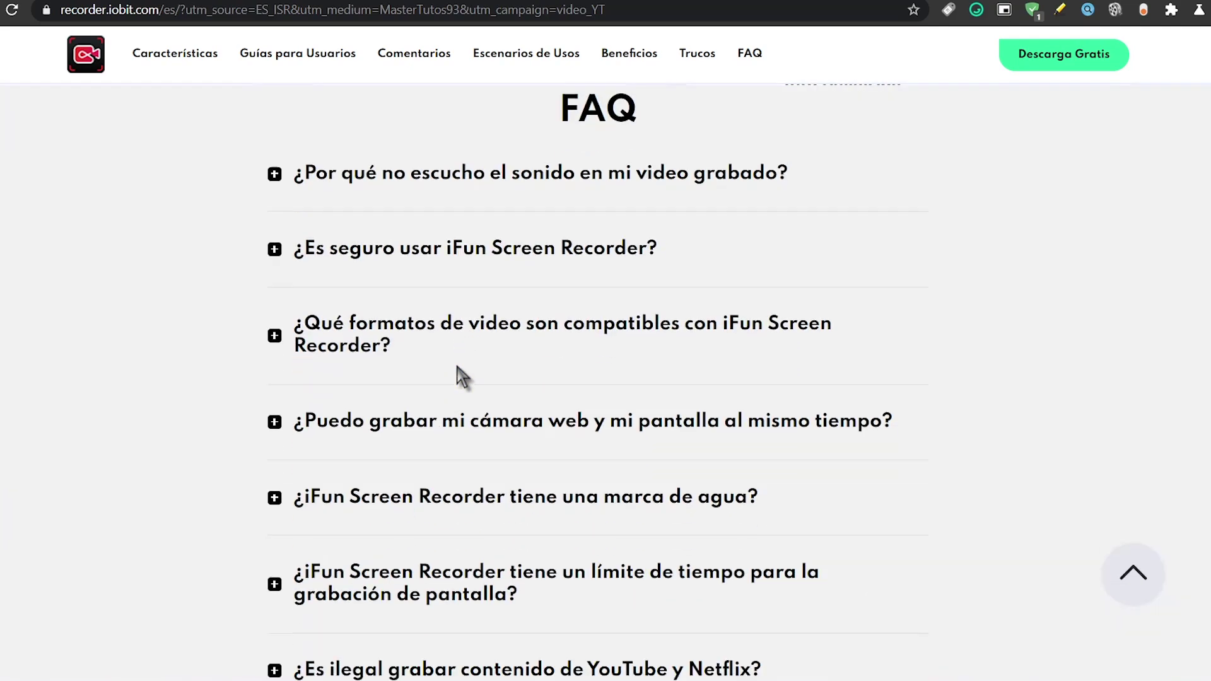
scroll(463, 376, up, 20)
scroll(461, 376, up, 20)
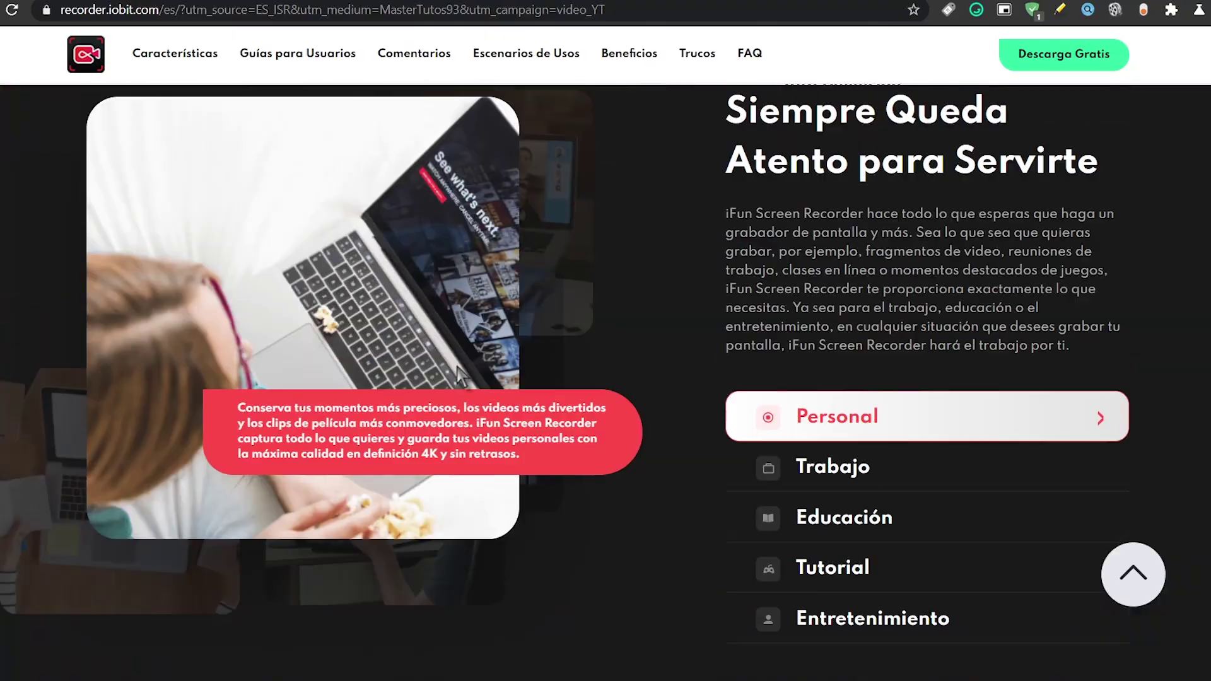
scroll(460, 377, up, 5)
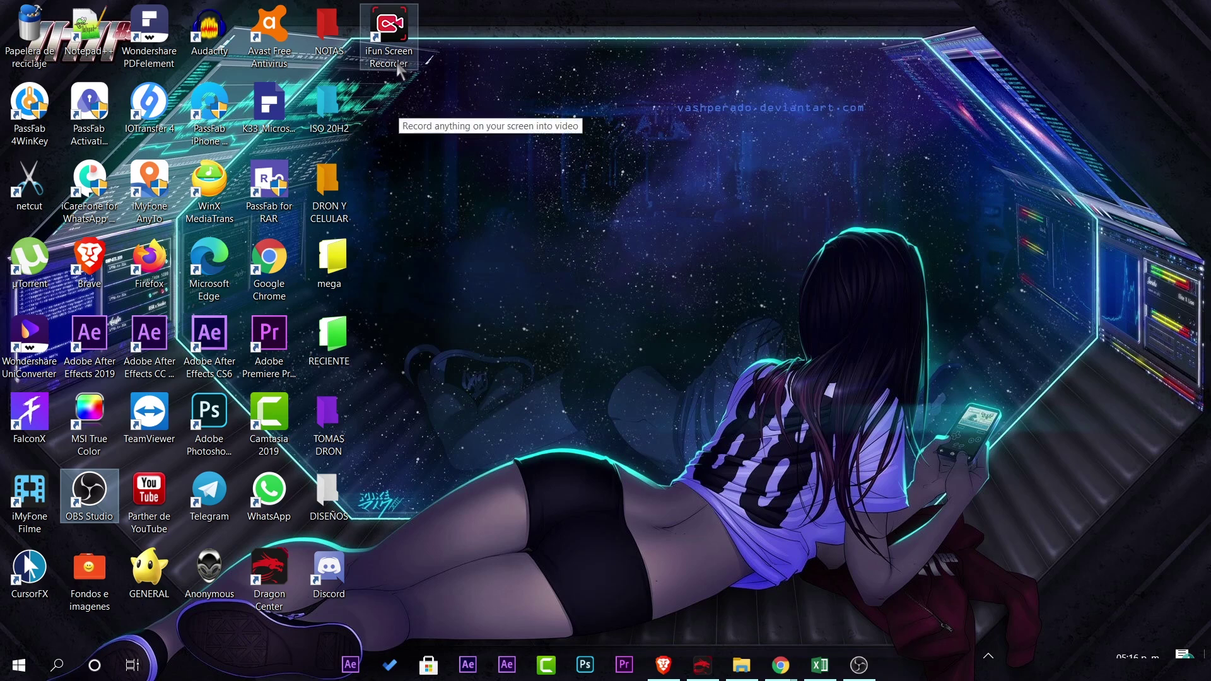
Step: Launch iFun Screen Recorder from the desktop and reposition its window just above the taskbar
click(397, 62)
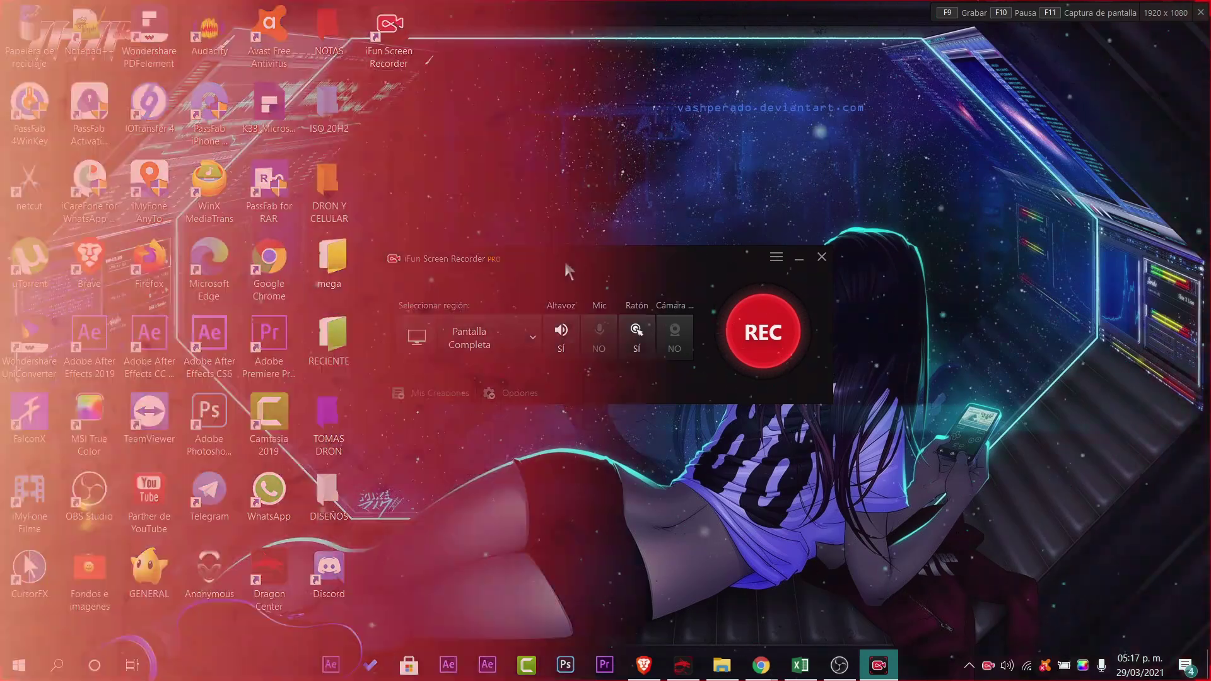
drag(562, 259, 872, 504)
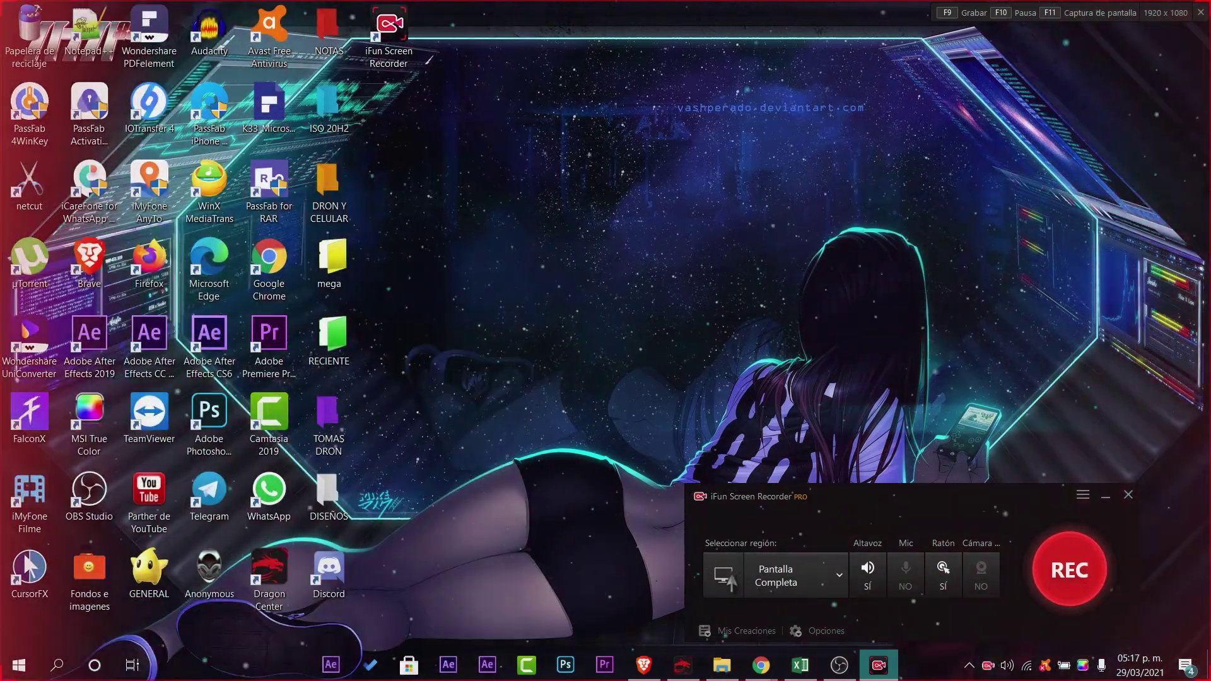
Step: Try the window selection mode, picking the desktop area above the taskbar as the recording target
click(730, 581)
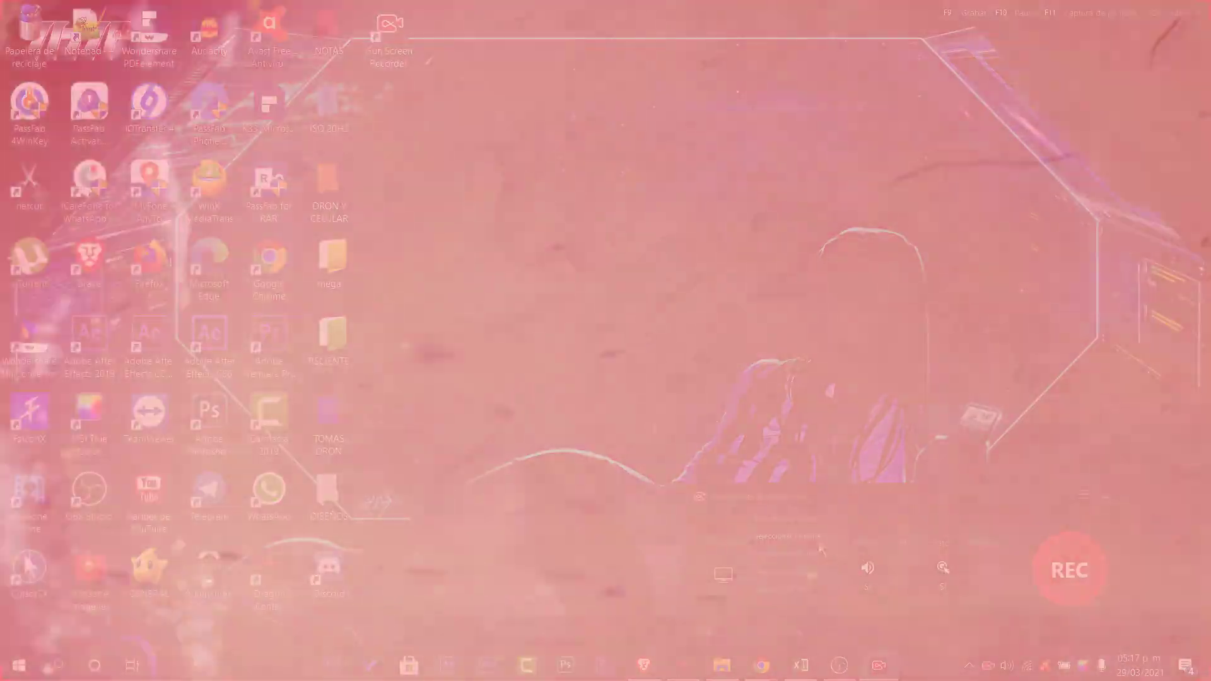
click(818, 539)
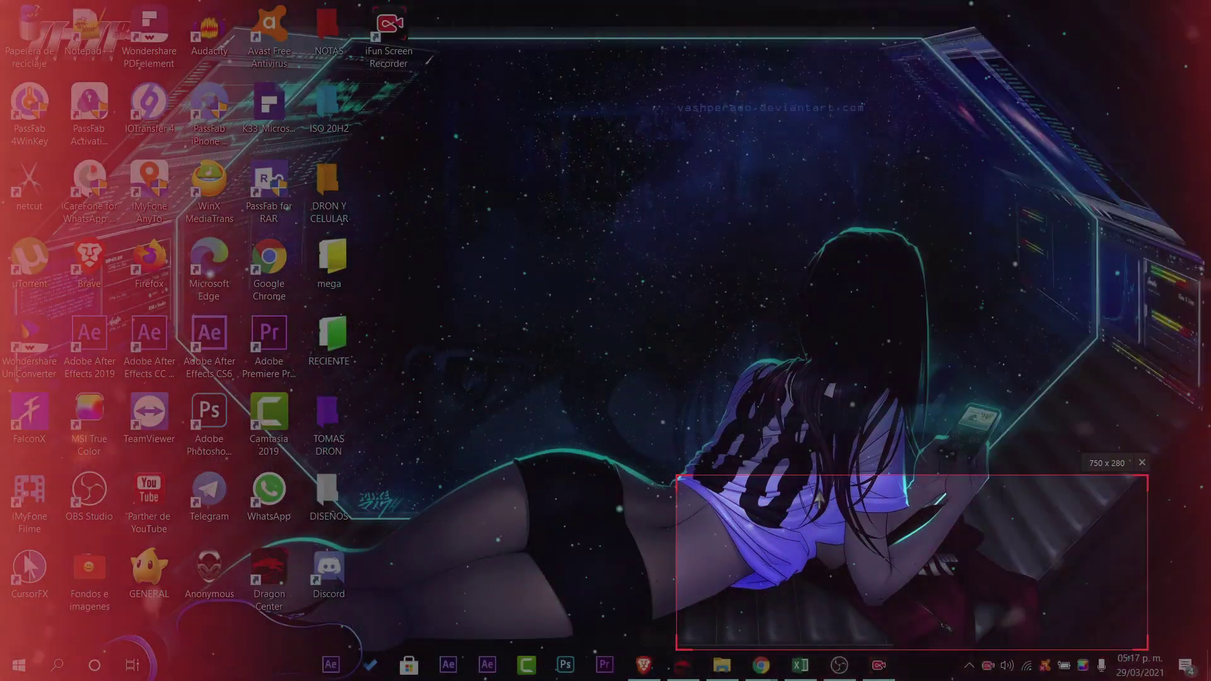
click(851, 580)
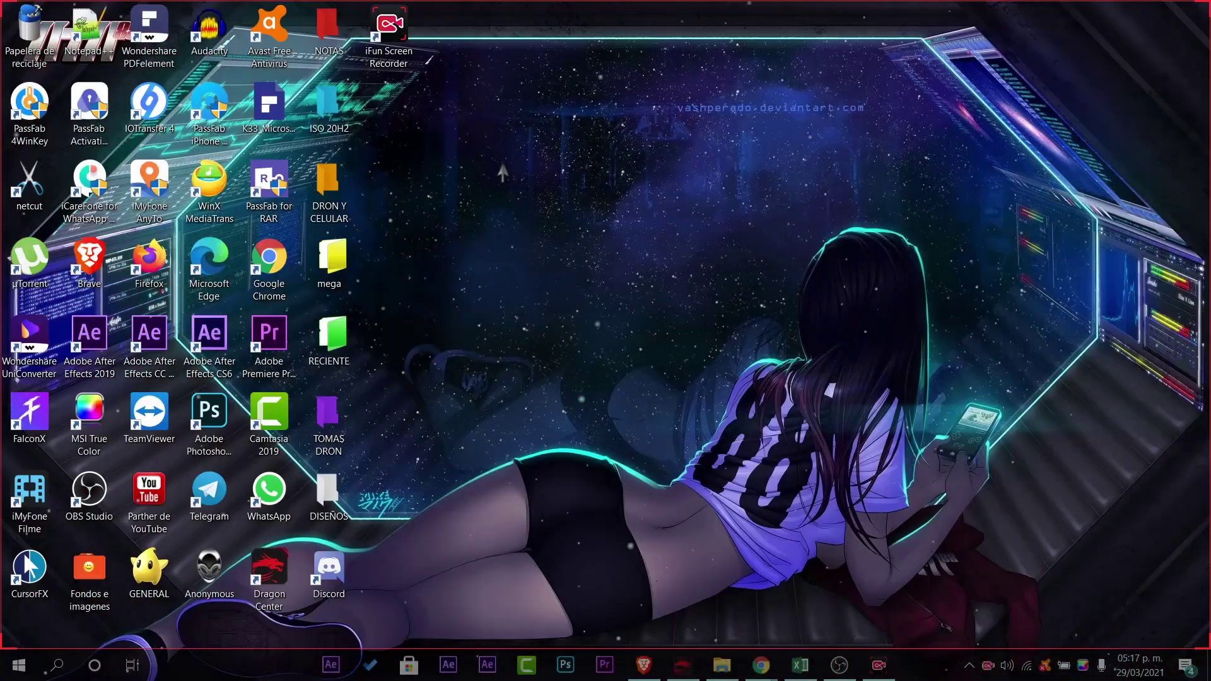
Step: Use Seleccionar Región to outline a custom recording area of about 618 x 177 pixels
click(785, 574)
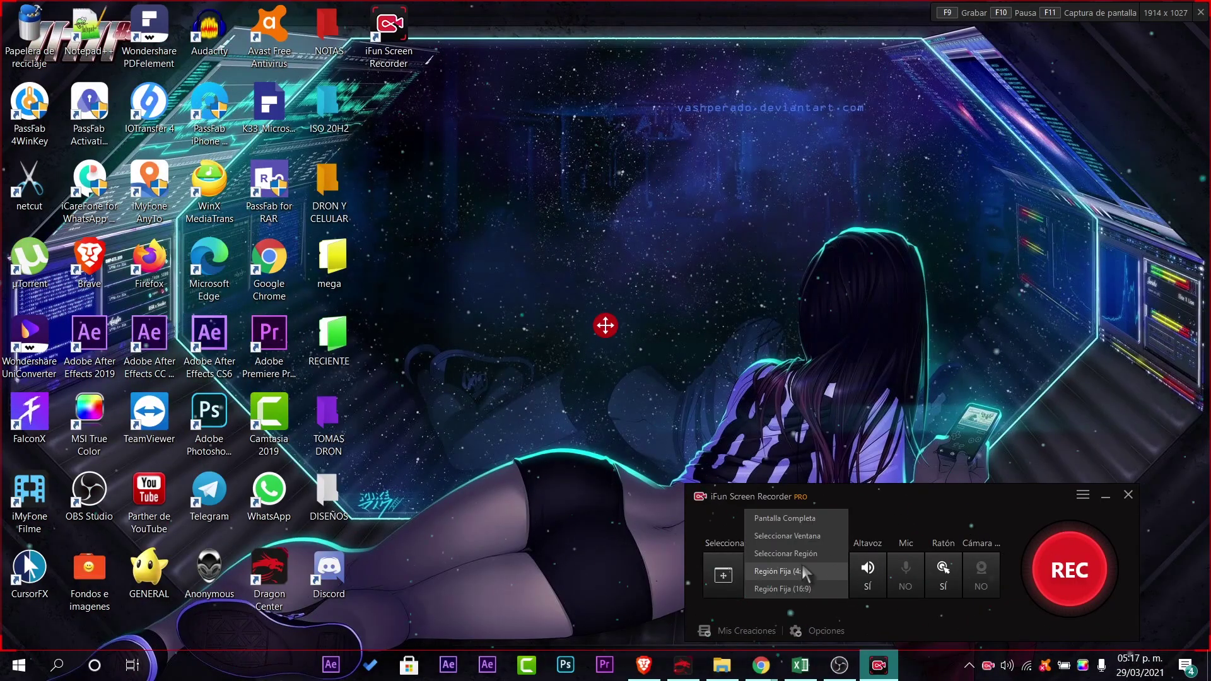
click(805, 556)
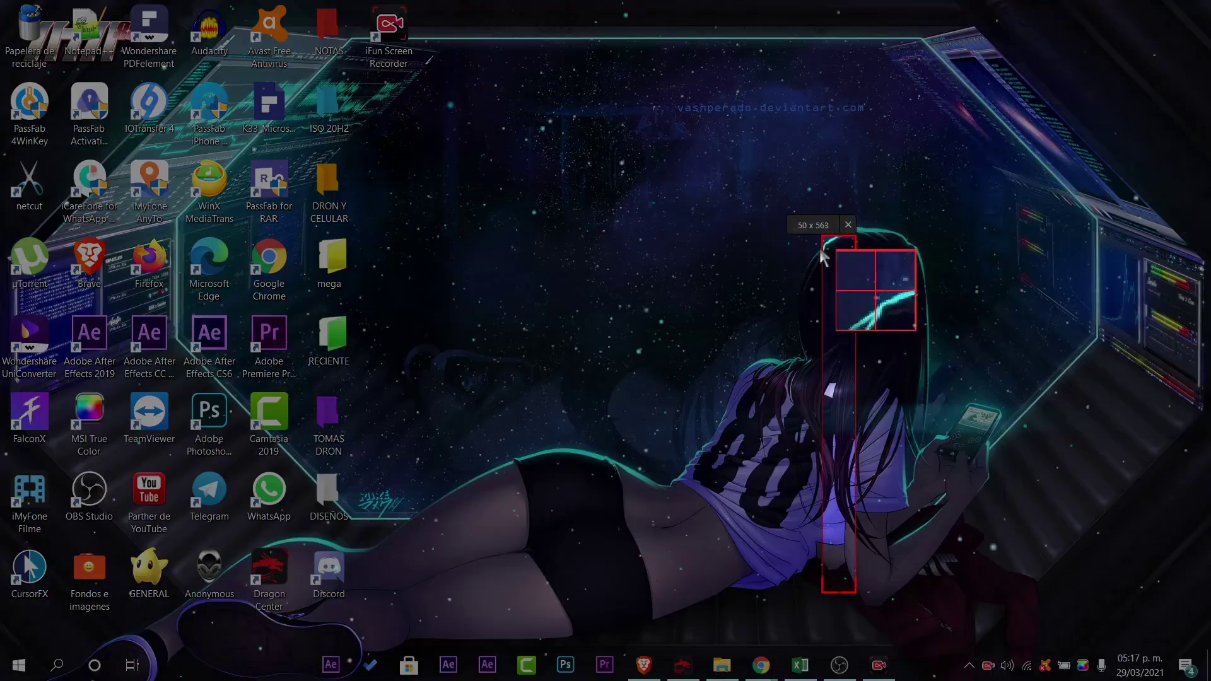
mouse_move(854, 592)
mouse_down()
mouse_move(310, 473)
mouse_move(464, 479)
mouse_up()
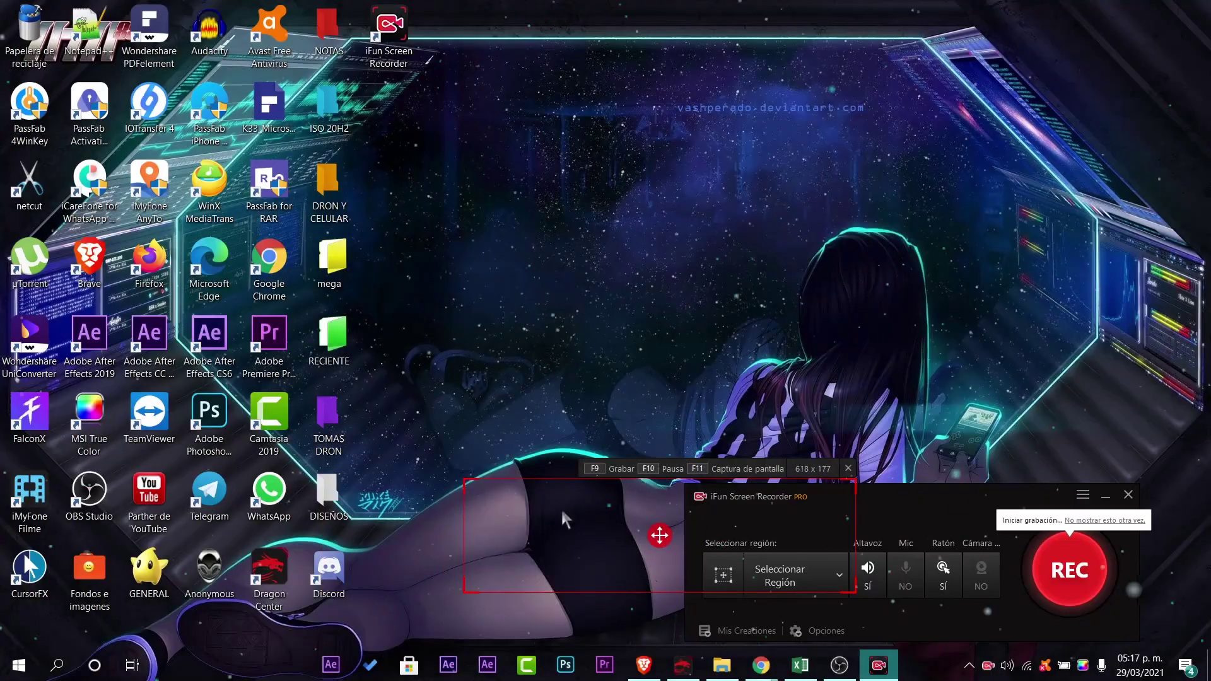
Step: Set the recording region to Pantalla Completa, with microphone and mouse recording enabled
click(752, 582)
click(759, 573)
click(725, 576)
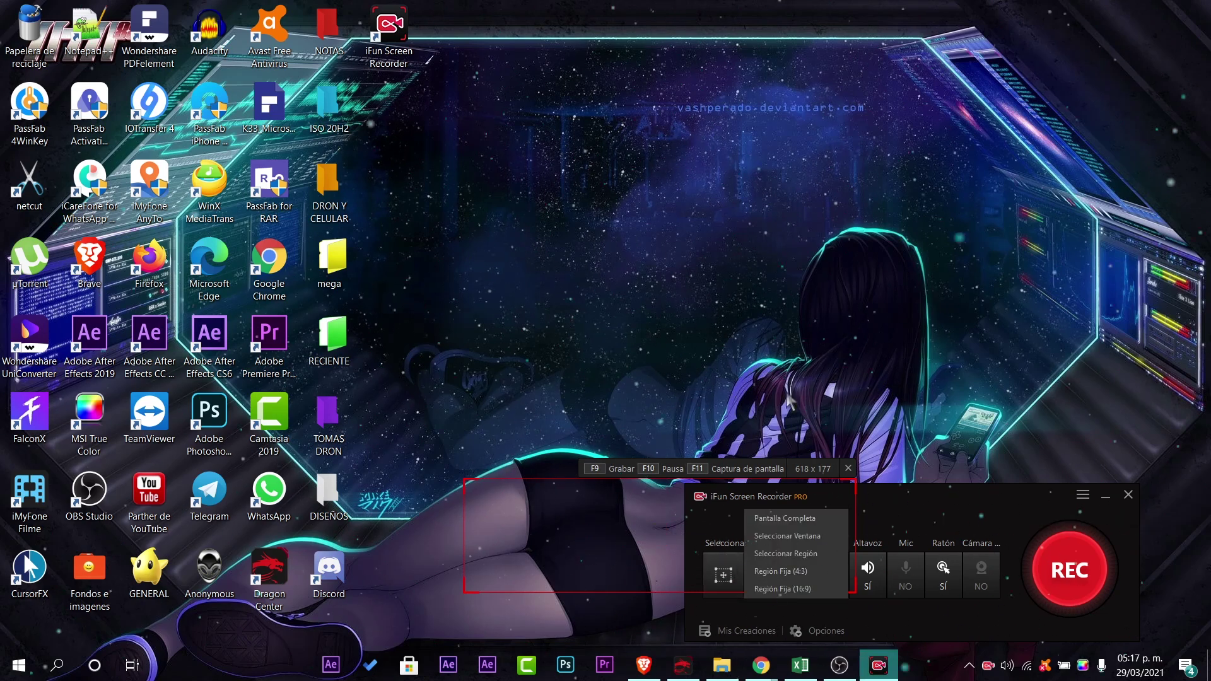
click(705, 580)
click(704, 580)
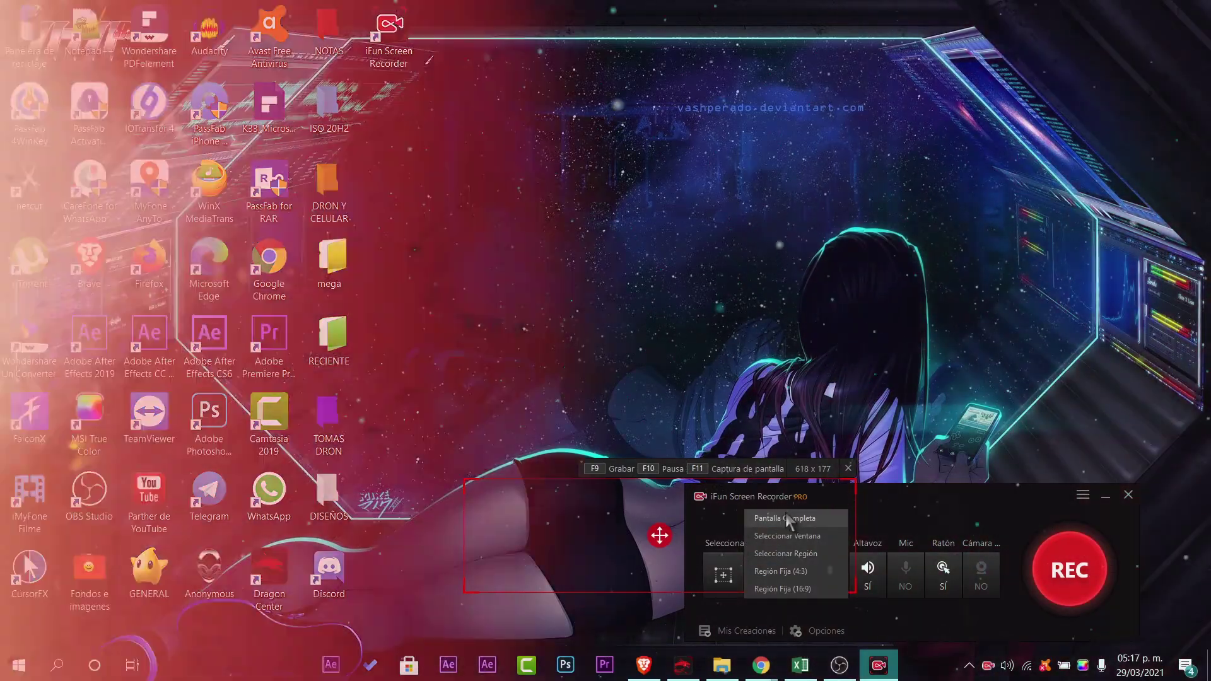
click(784, 514)
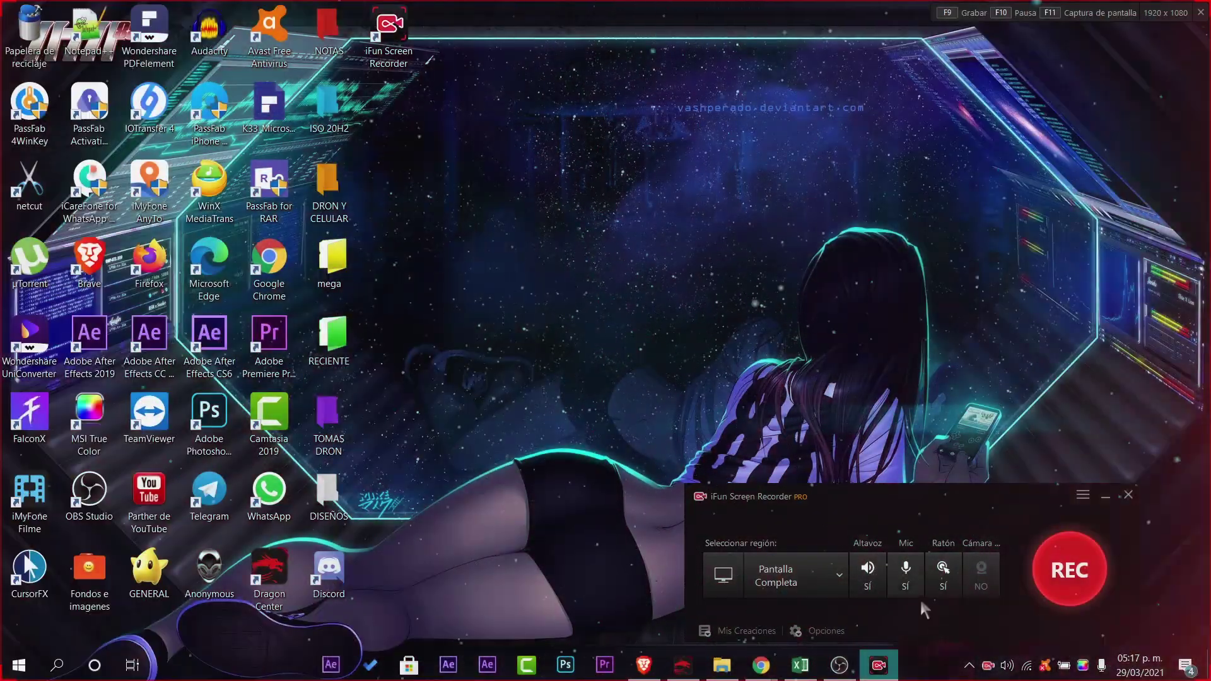
click(906, 581)
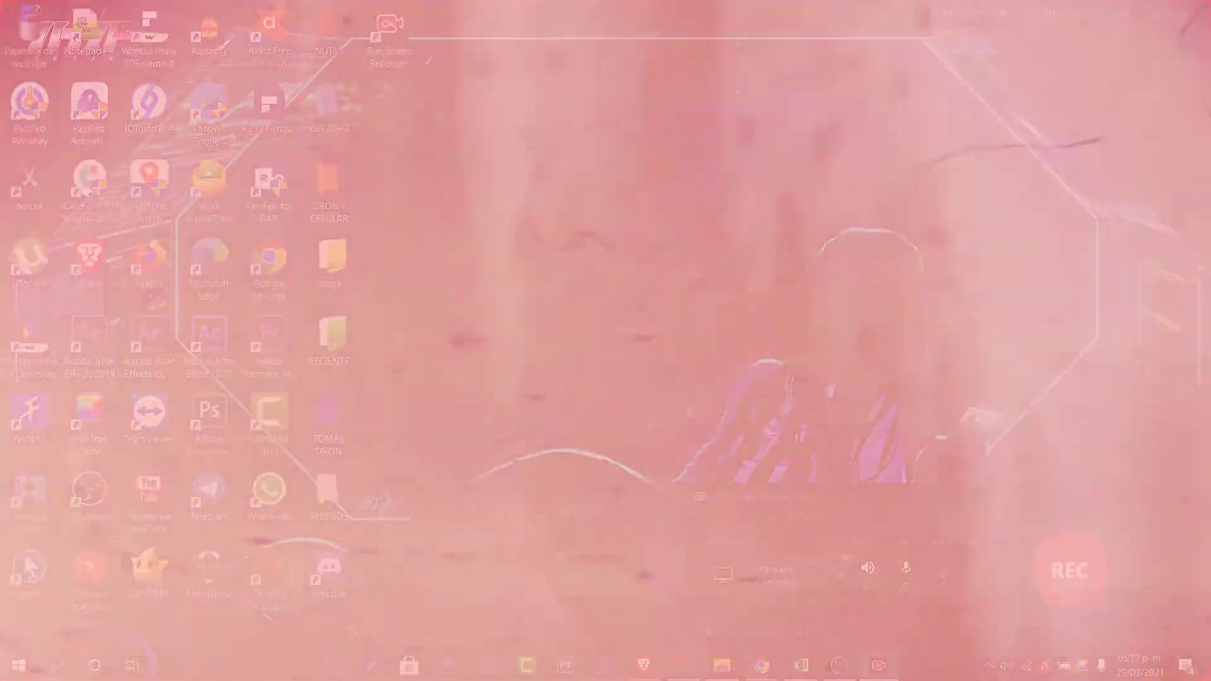
click(943, 573)
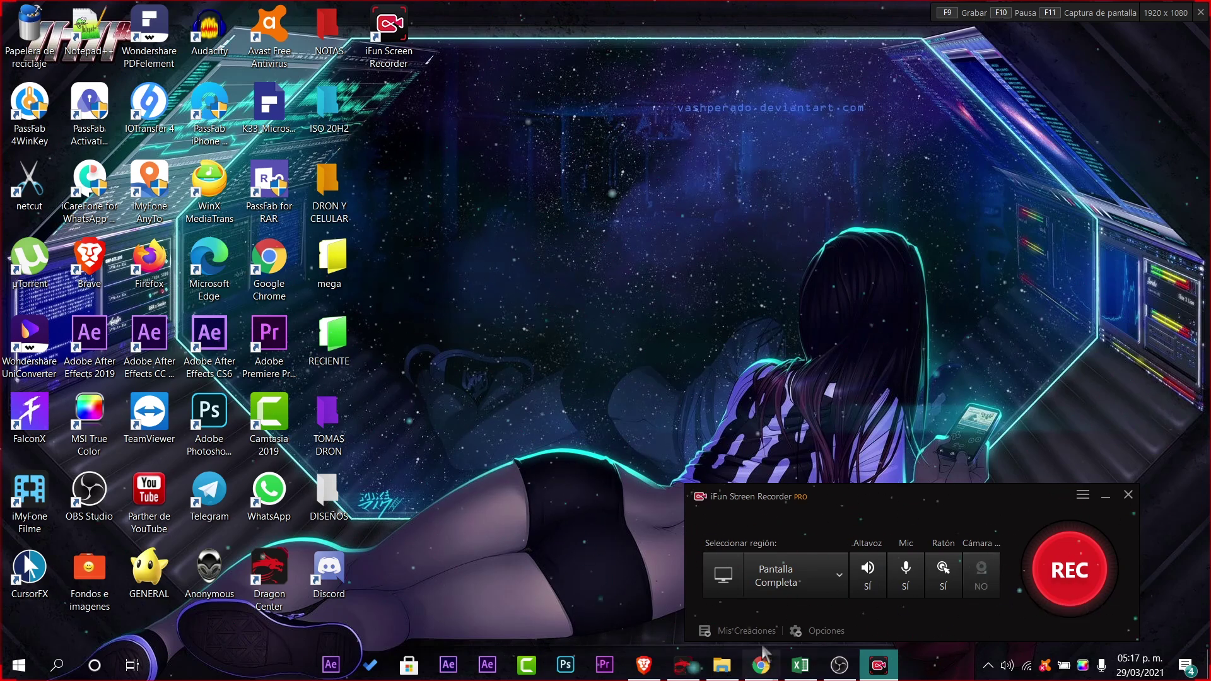
Step: In the recording options, set the video frame rate to 60 and the quality to Alto
click(823, 631)
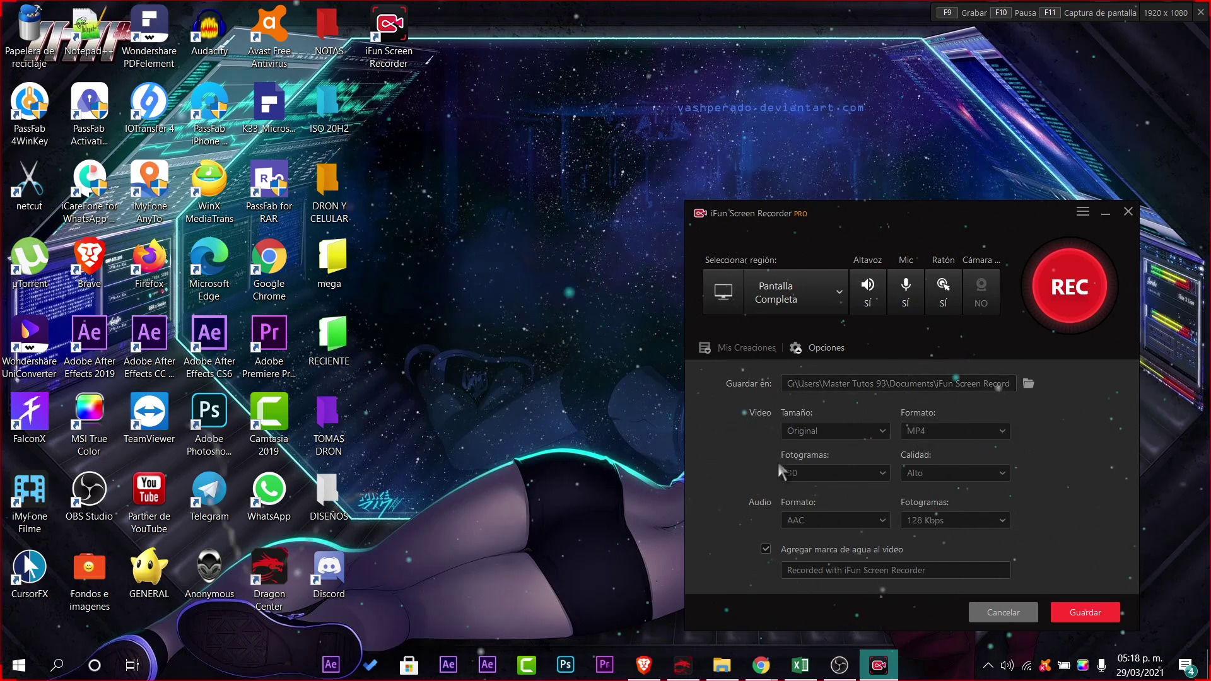
click(824, 467)
click(841, 465)
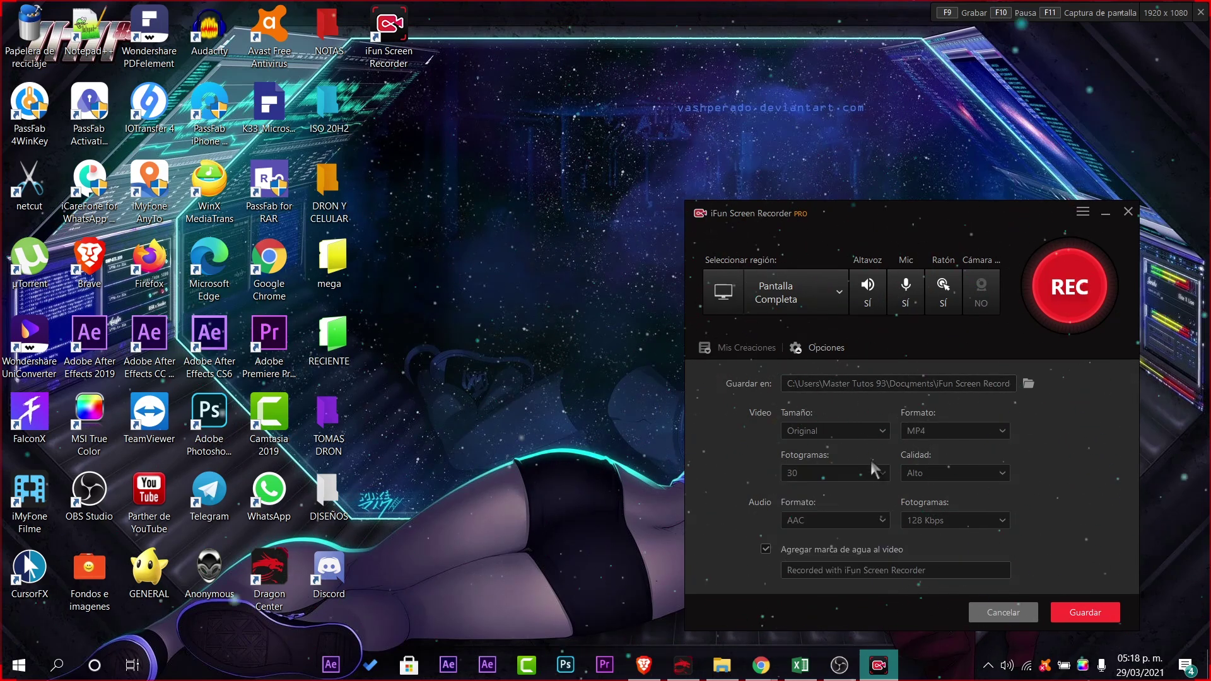
click(838, 473)
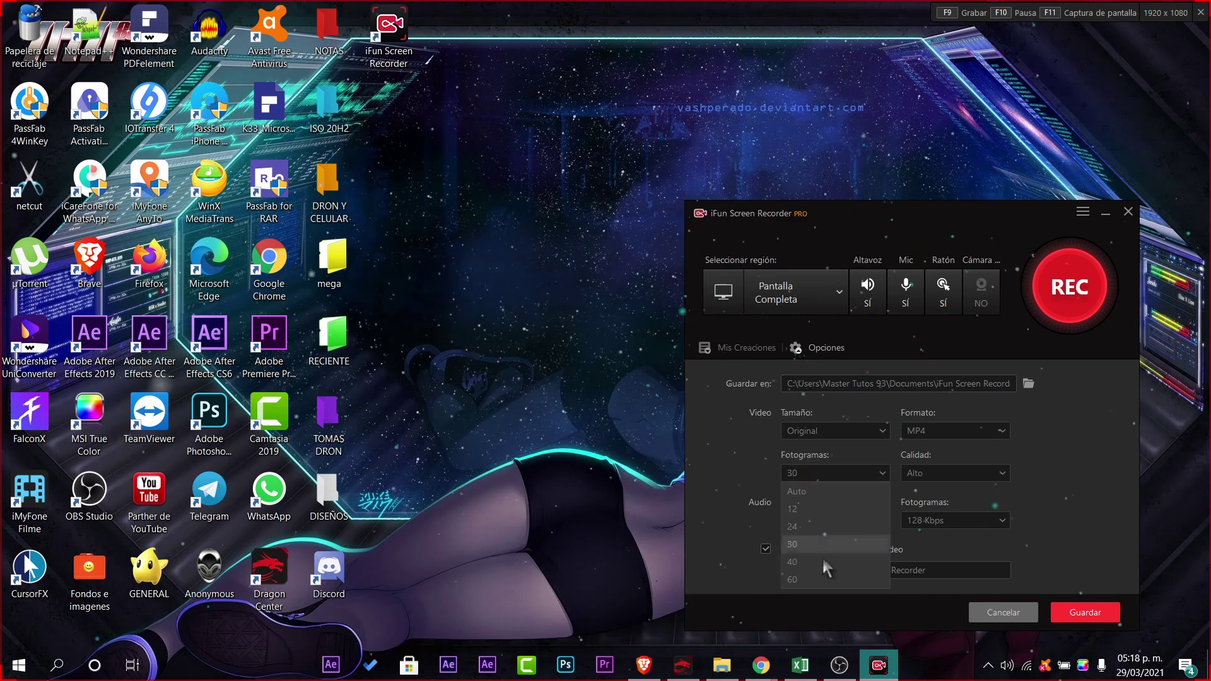
click(821, 578)
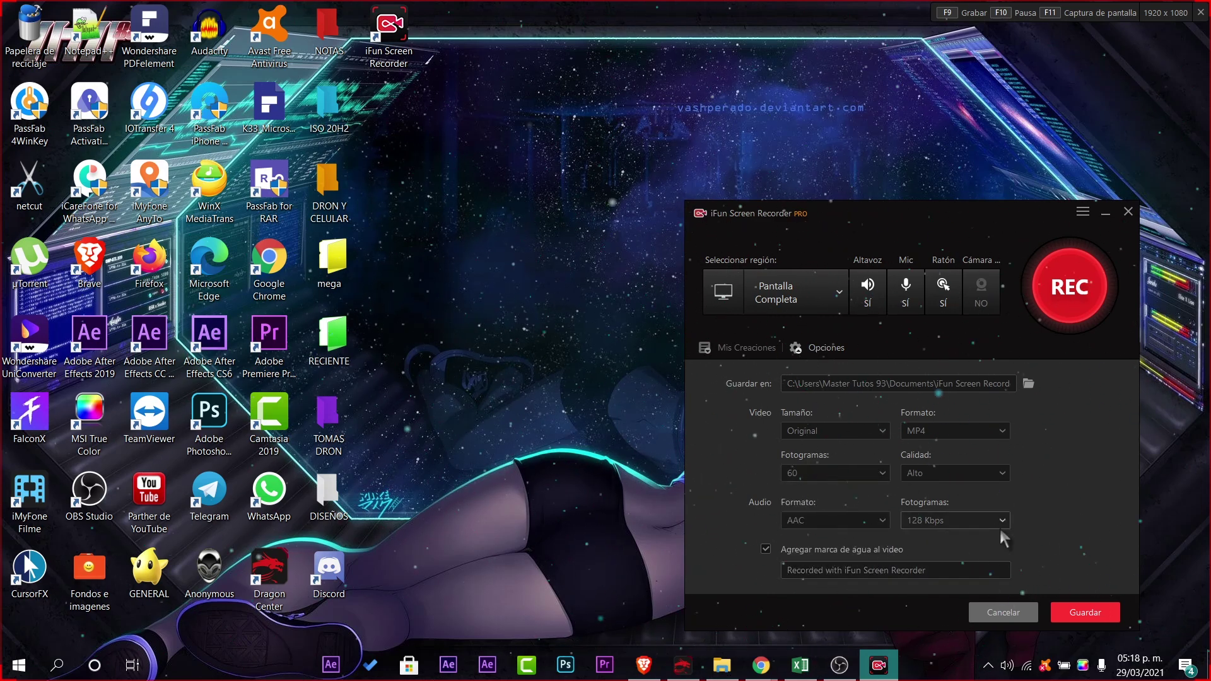
click(983, 474)
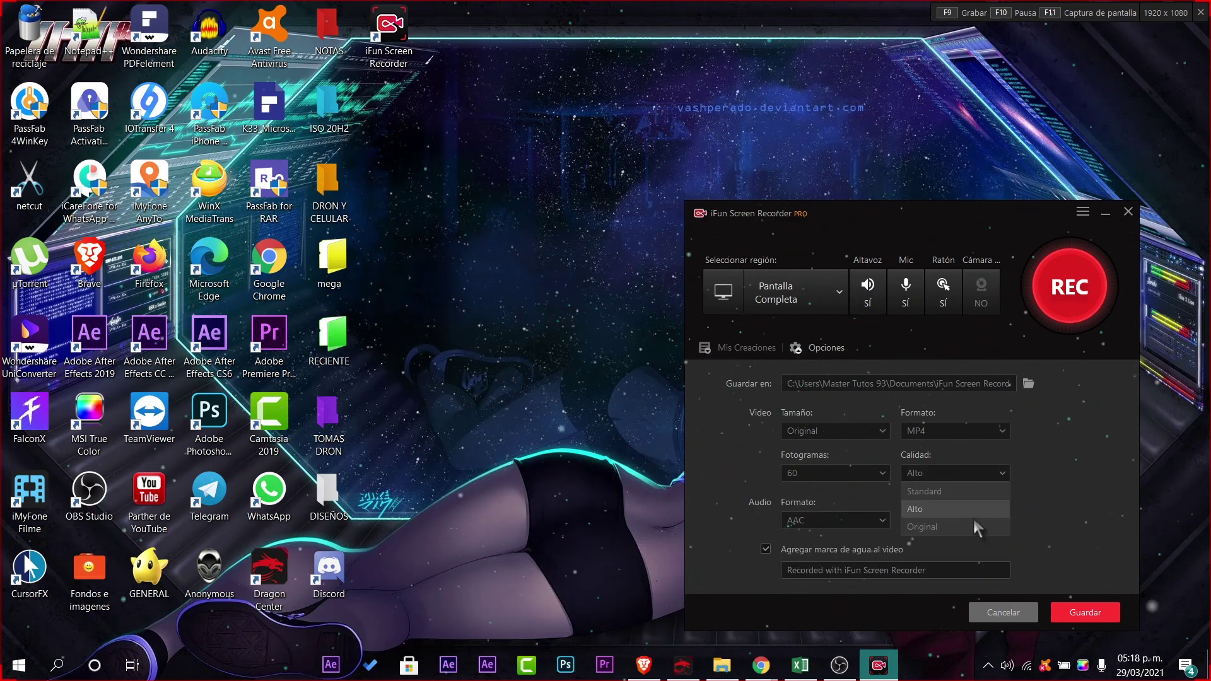
click(971, 509)
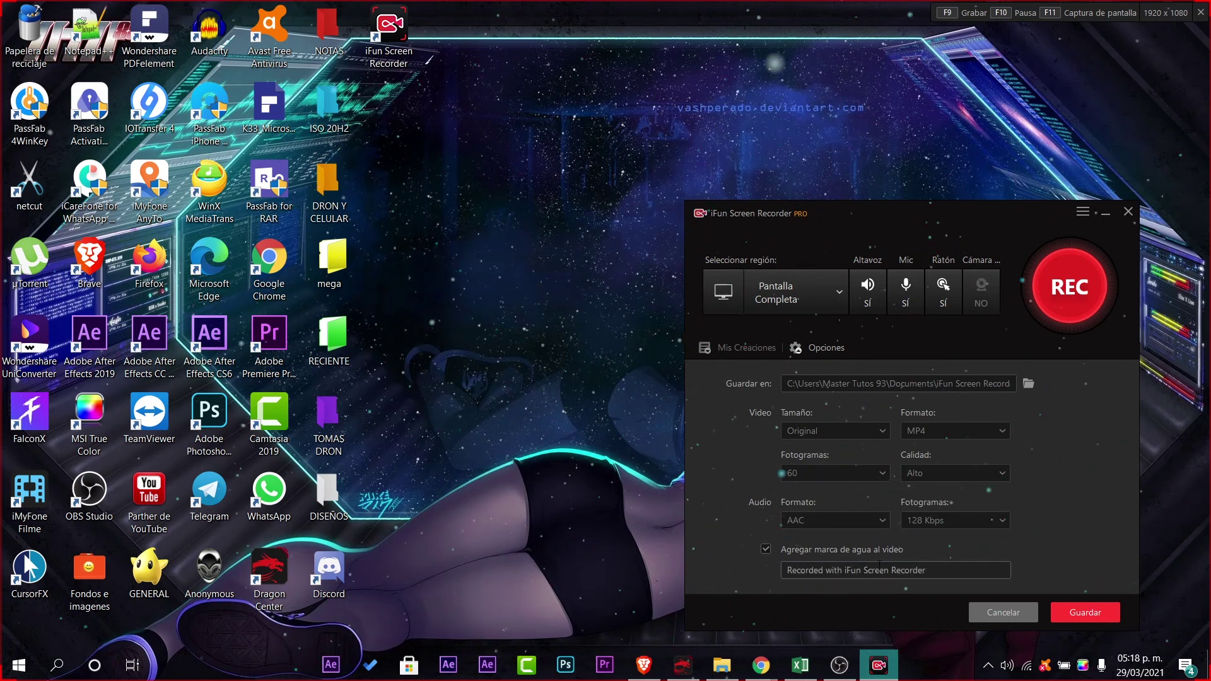
Step: Disable adding a watermark to the video and collapse the recording options without saving
drag(924, 570, 768, 569)
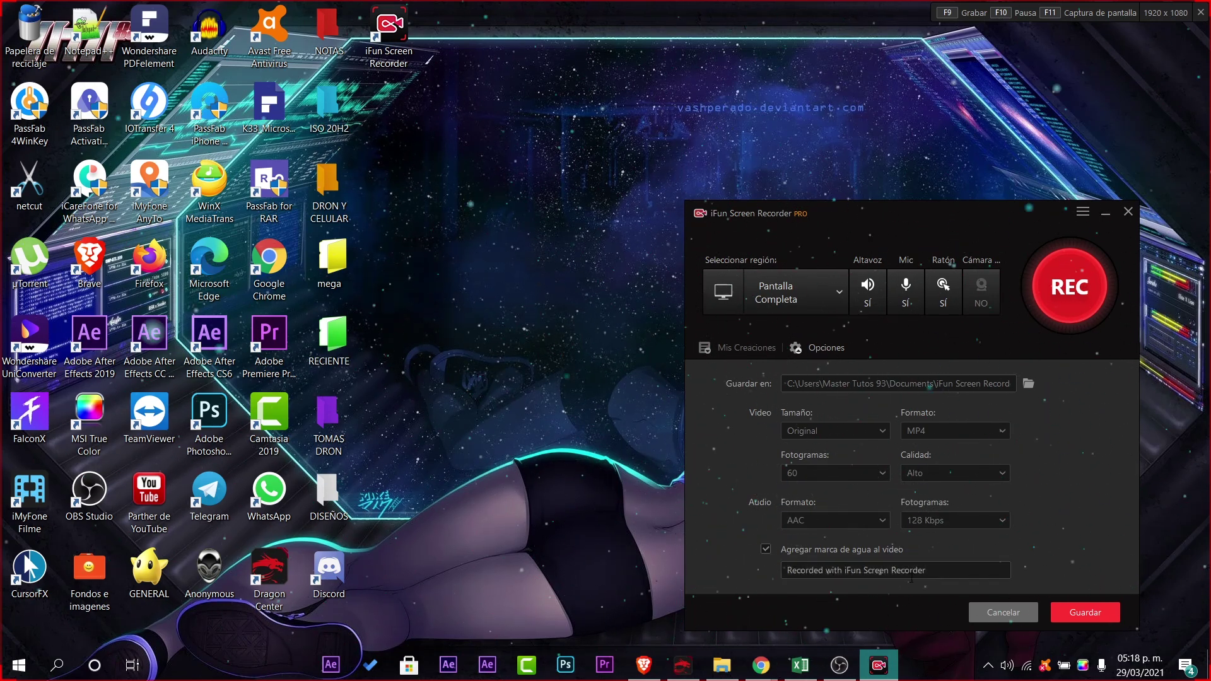
click(815, 550)
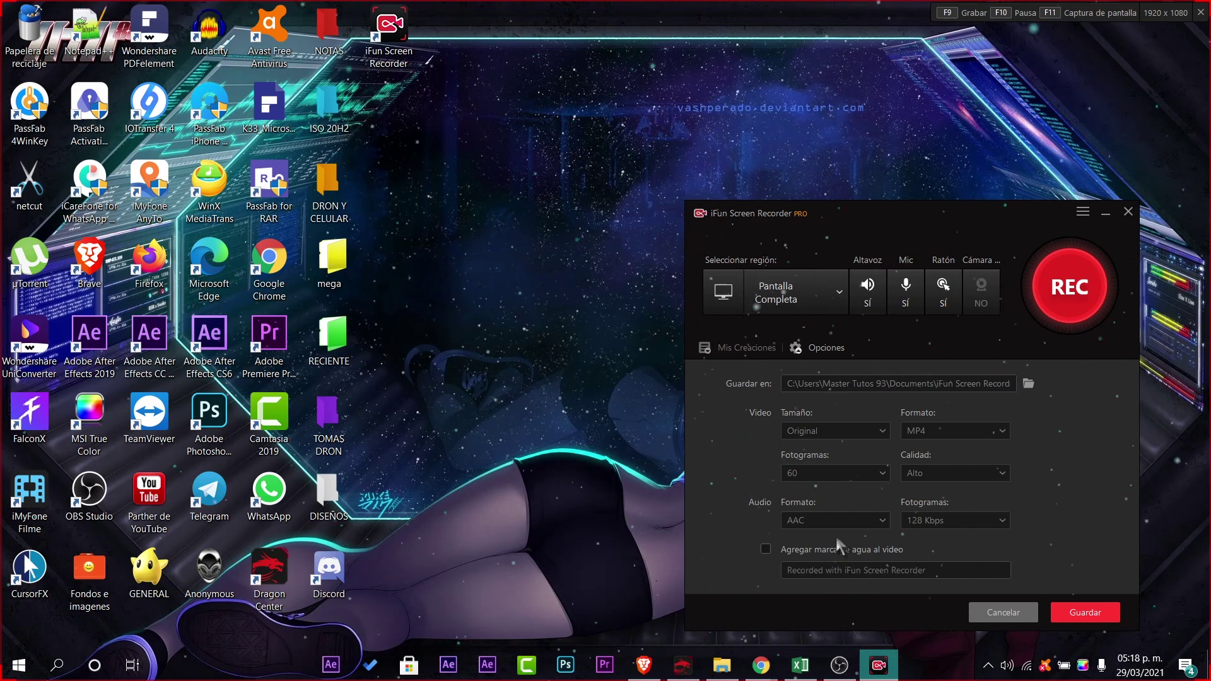
click(810, 353)
click(809, 354)
click(809, 355)
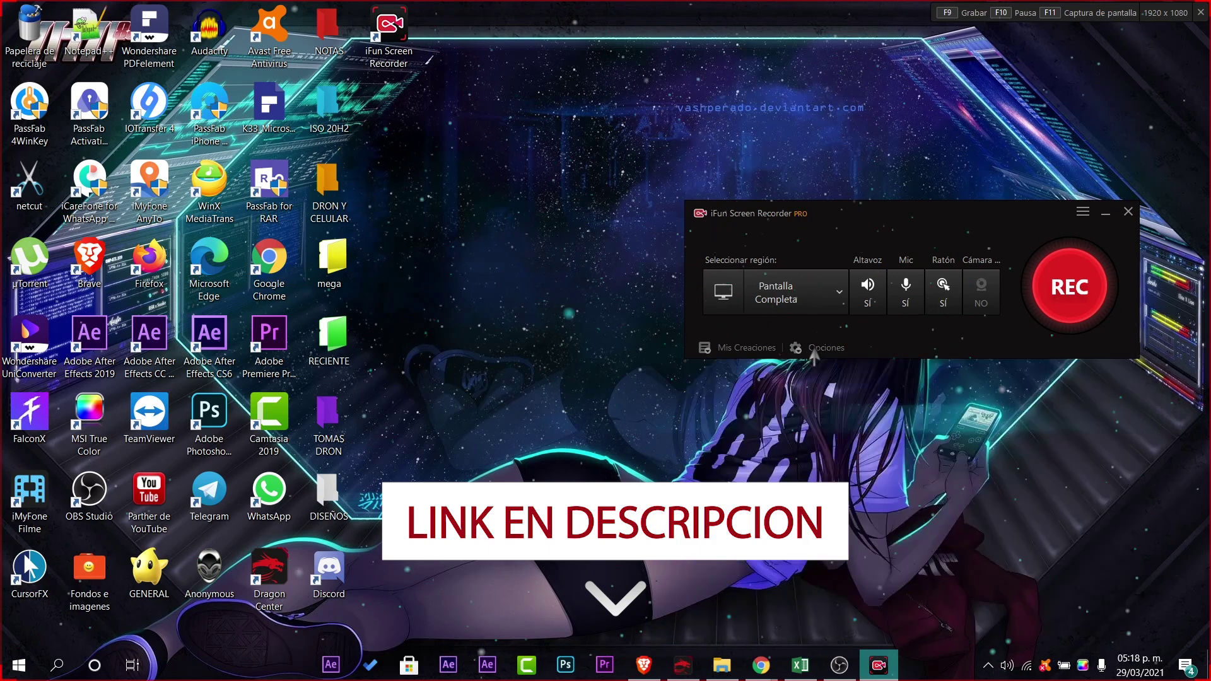
Step: Open the program's configuration and review the general and recording settings
click(1084, 213)
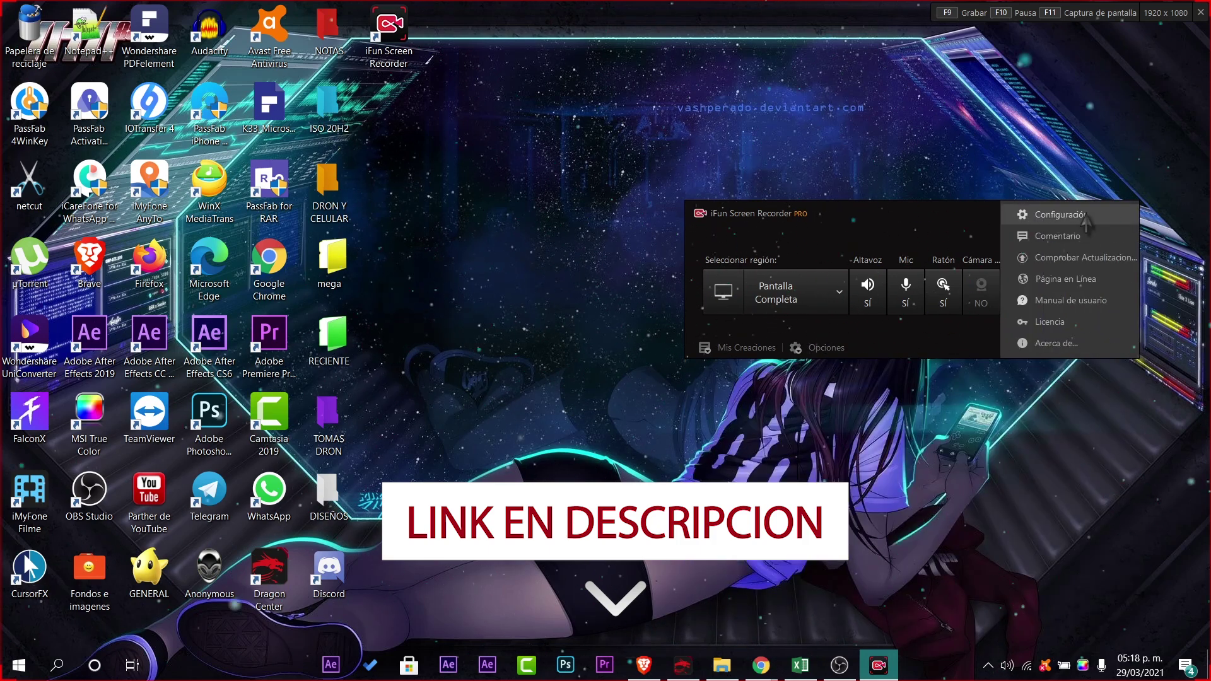
click(1085, 216)
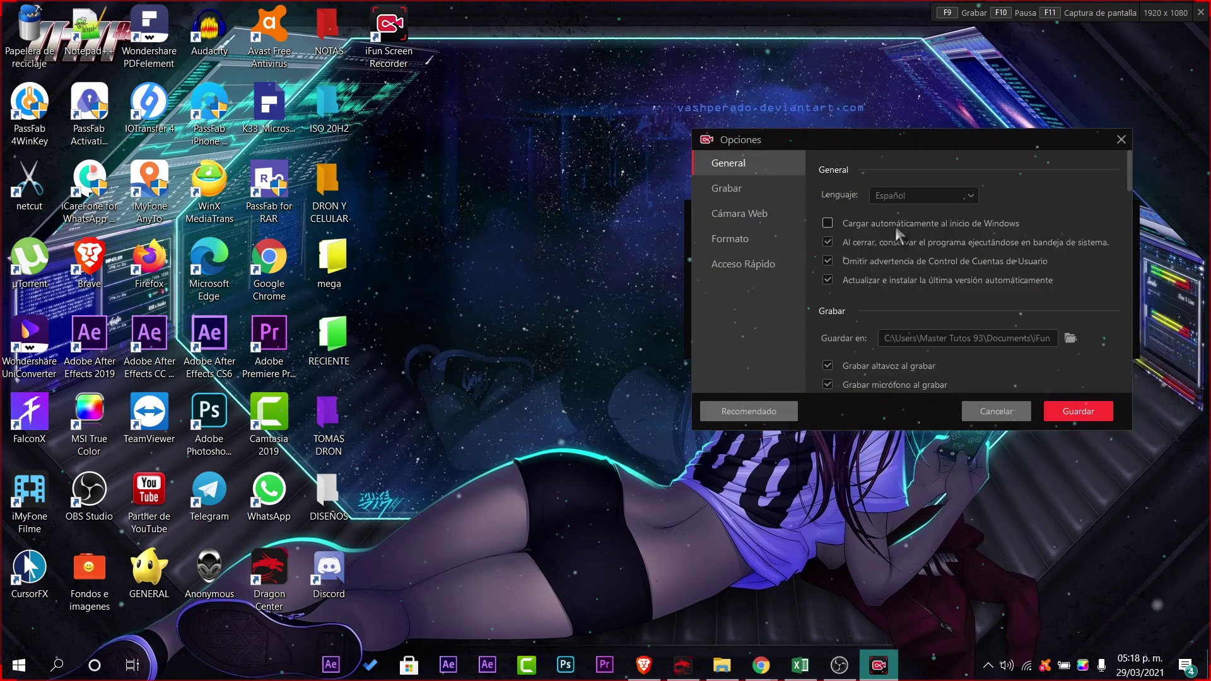
click(727, 188)
scroll(858, 265, down, 3)
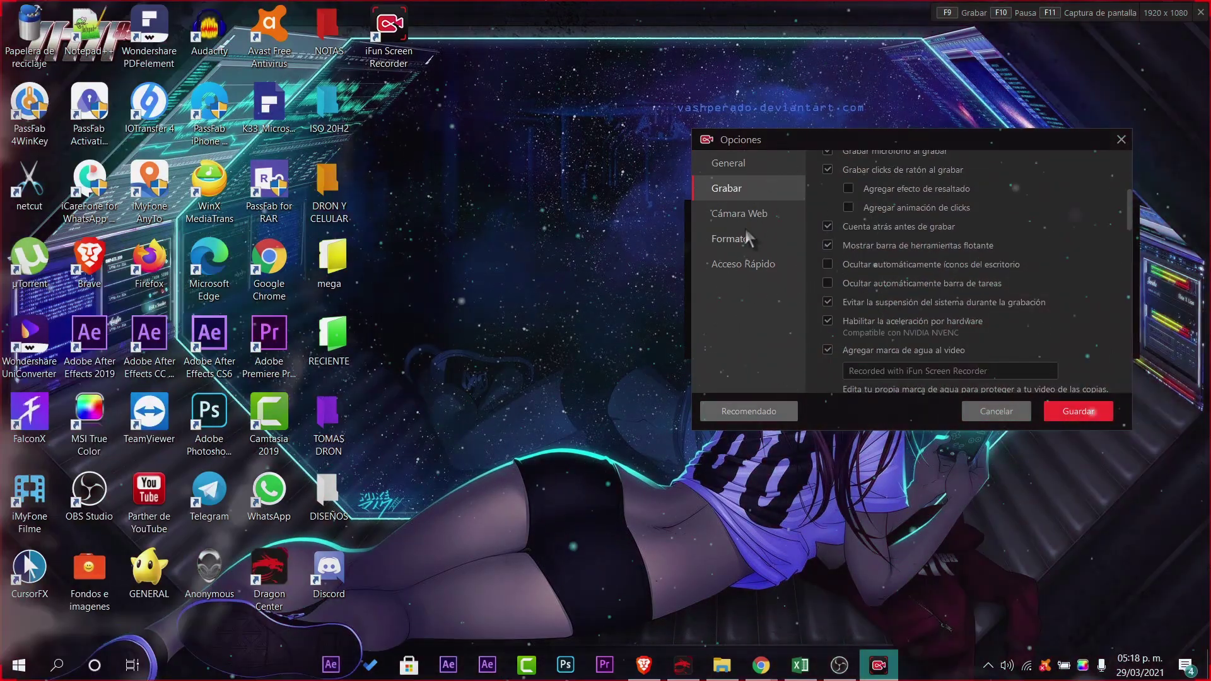
Step: In the webcam settings, turn off the webcam overlay during recording
click(744, 216)
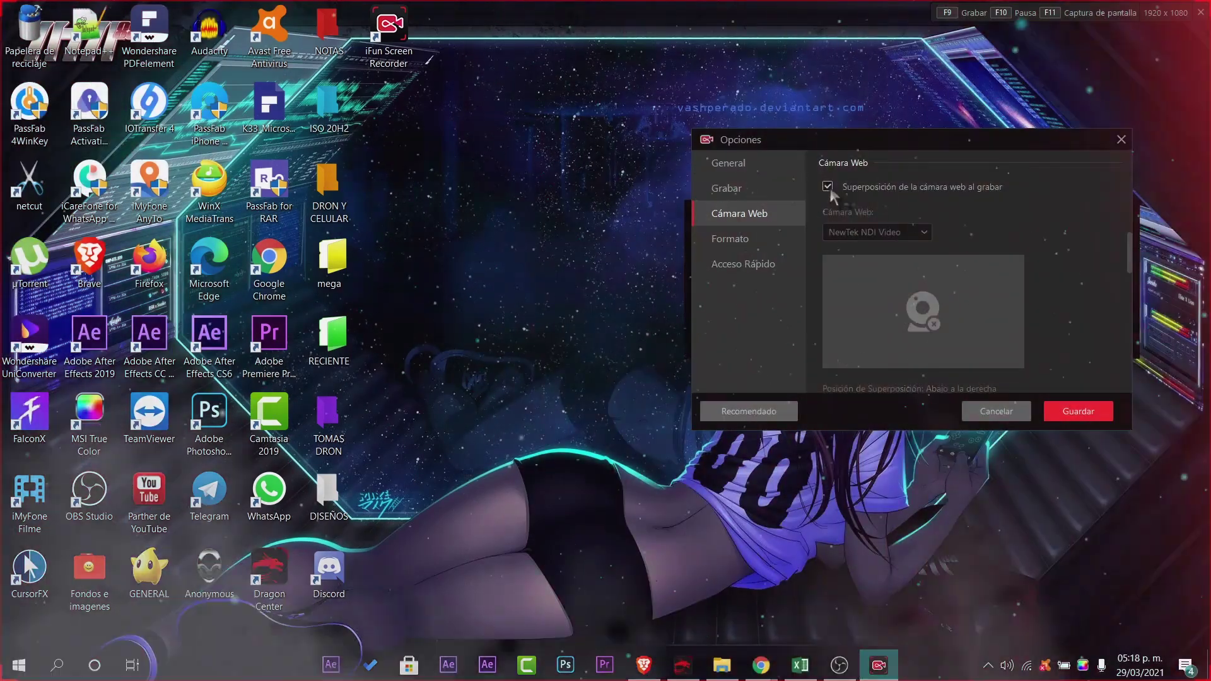
click(827, 186)
click(872, 232)
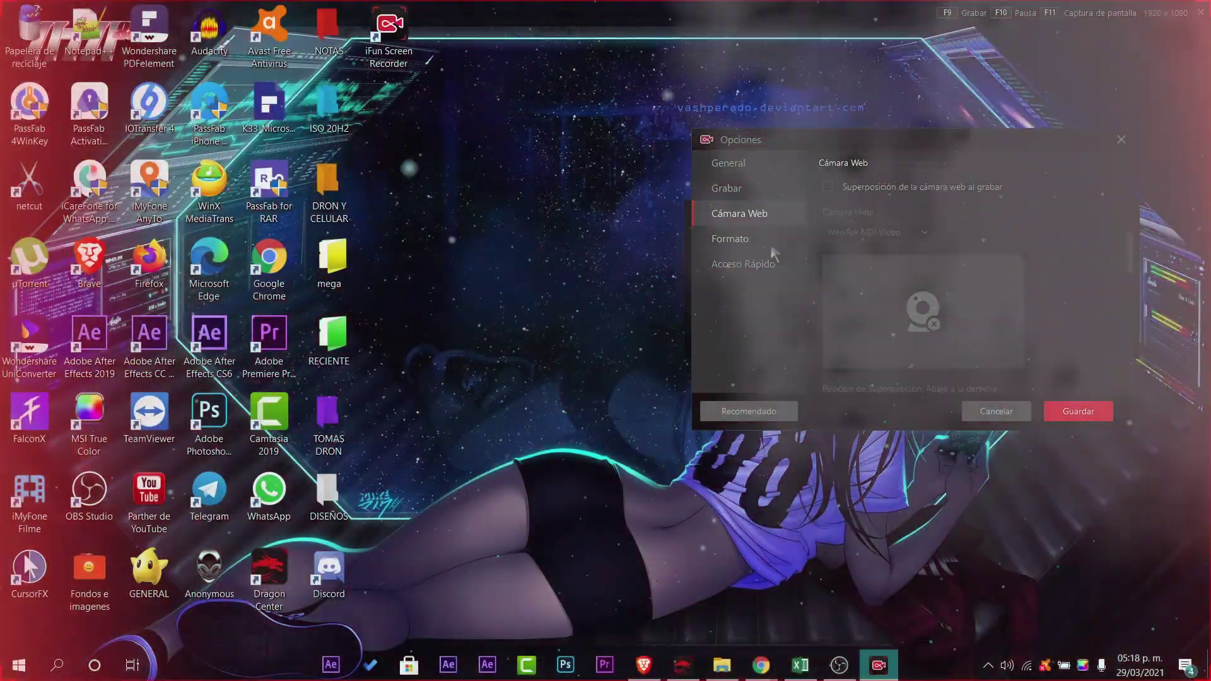
Step: Review the output format and shortcut settings, and close the options without saving
click(770, 240)
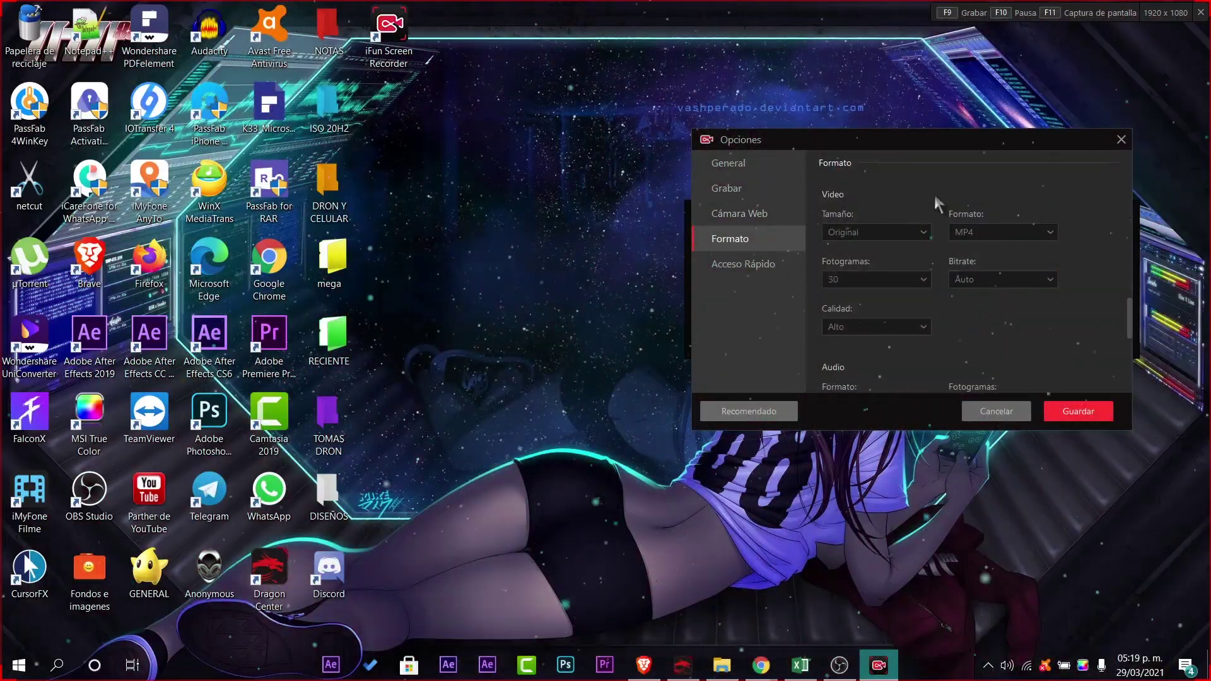
click(753, 261)
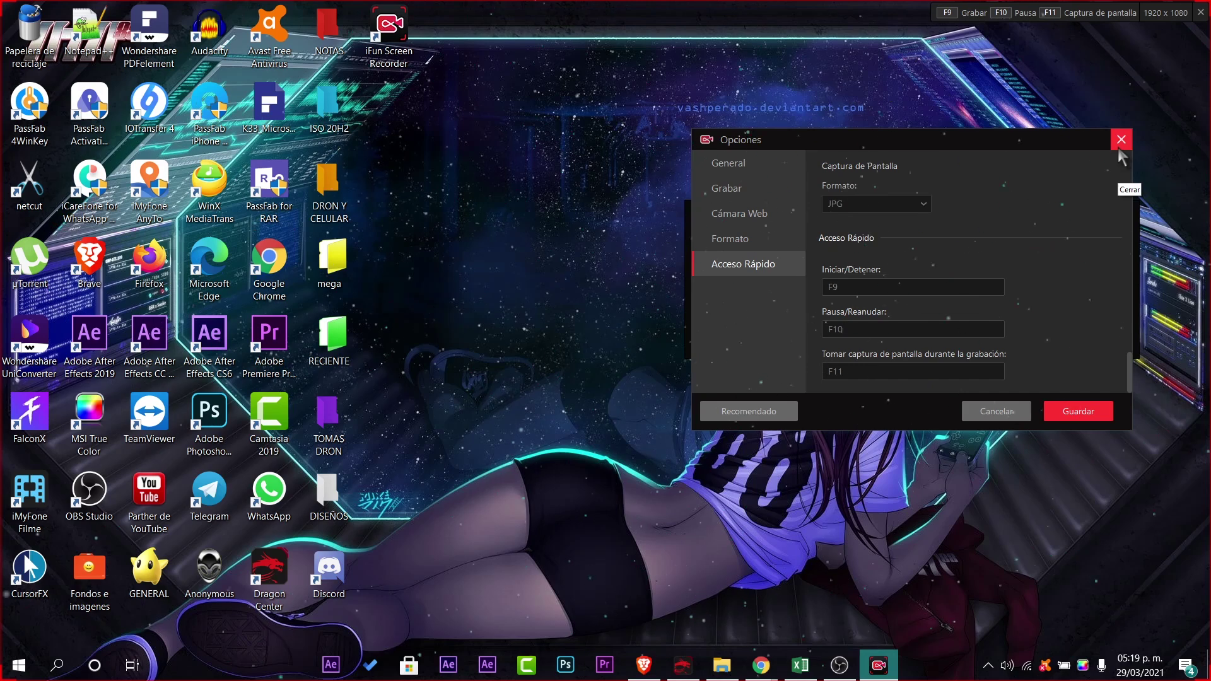
click(1009, 408)
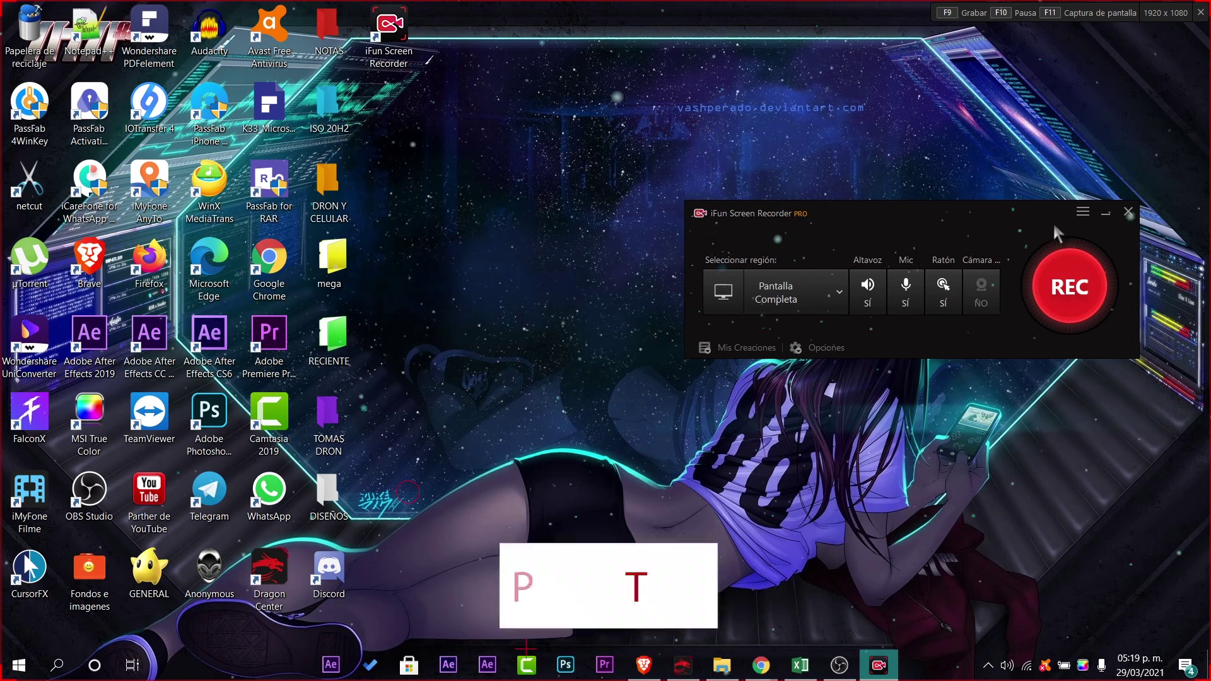
Step: Start a full-screen recording, switch to Brave, enter "int" in the address bar of the new tab and minimize the browser
click(1070, 289)
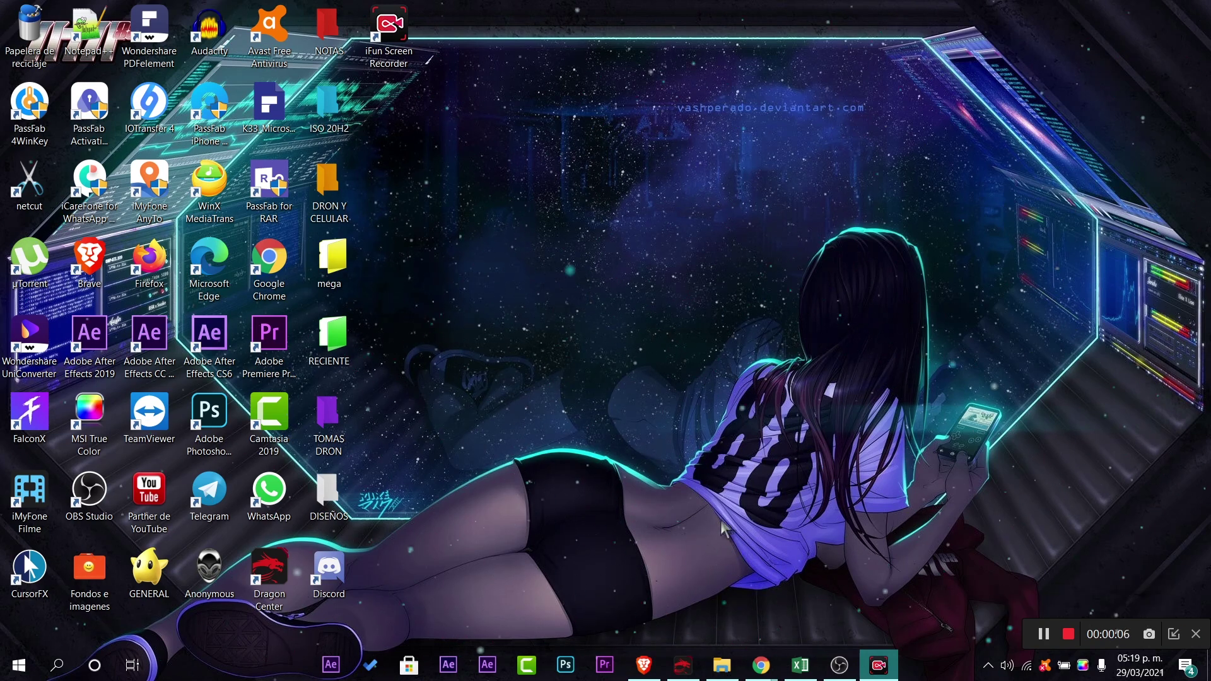
click(645, 662)
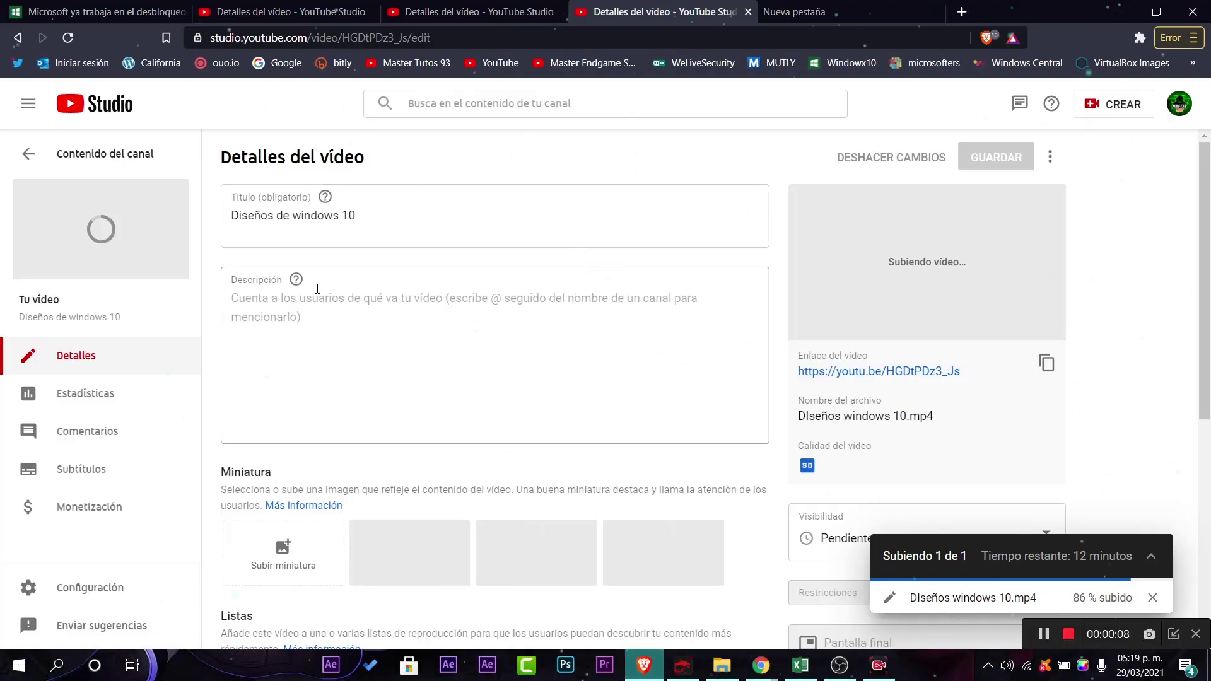
click(775, 12)
text(int)
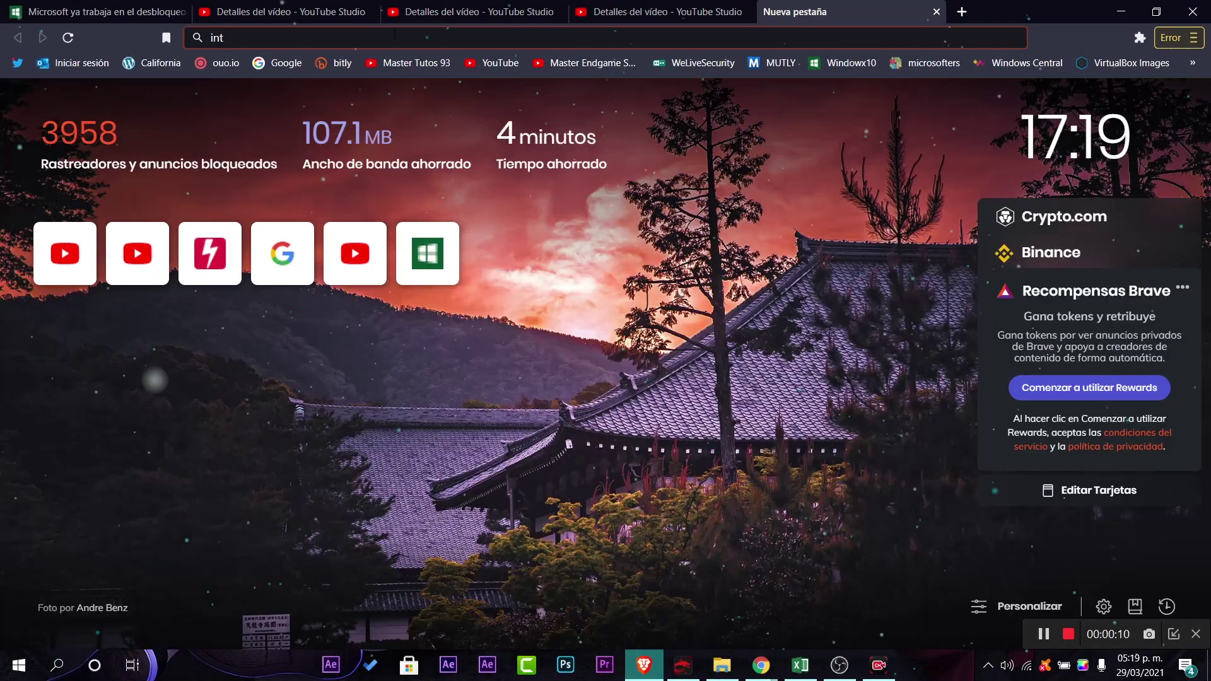
click(1120, 14)
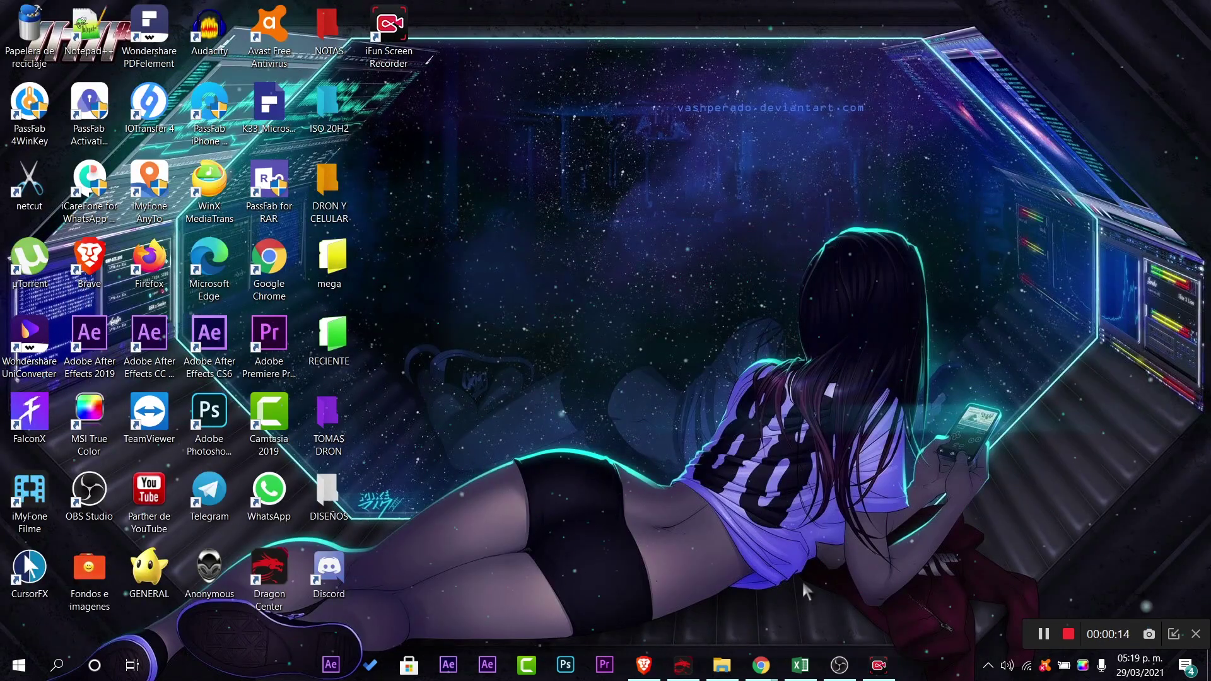
Step: Switch to MSI Dragon Center, set the fan speed to Cooler Boost and minimize its window
click(683, 666)
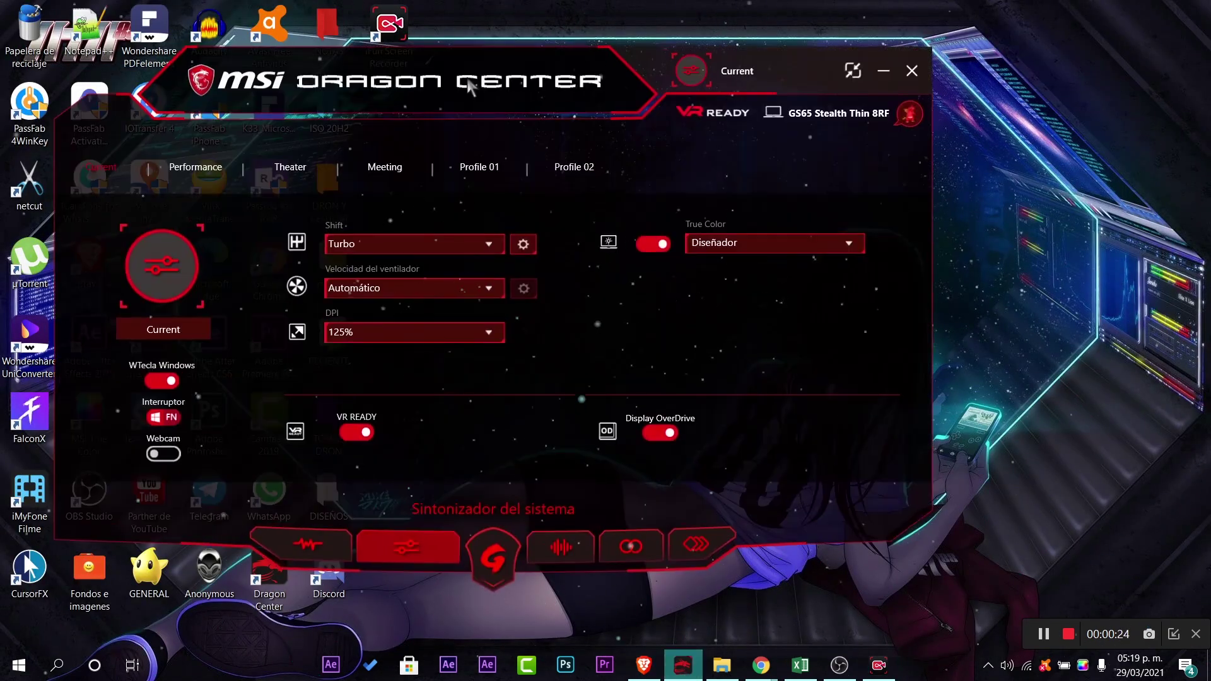
click(378, 288)
click(368, 364)
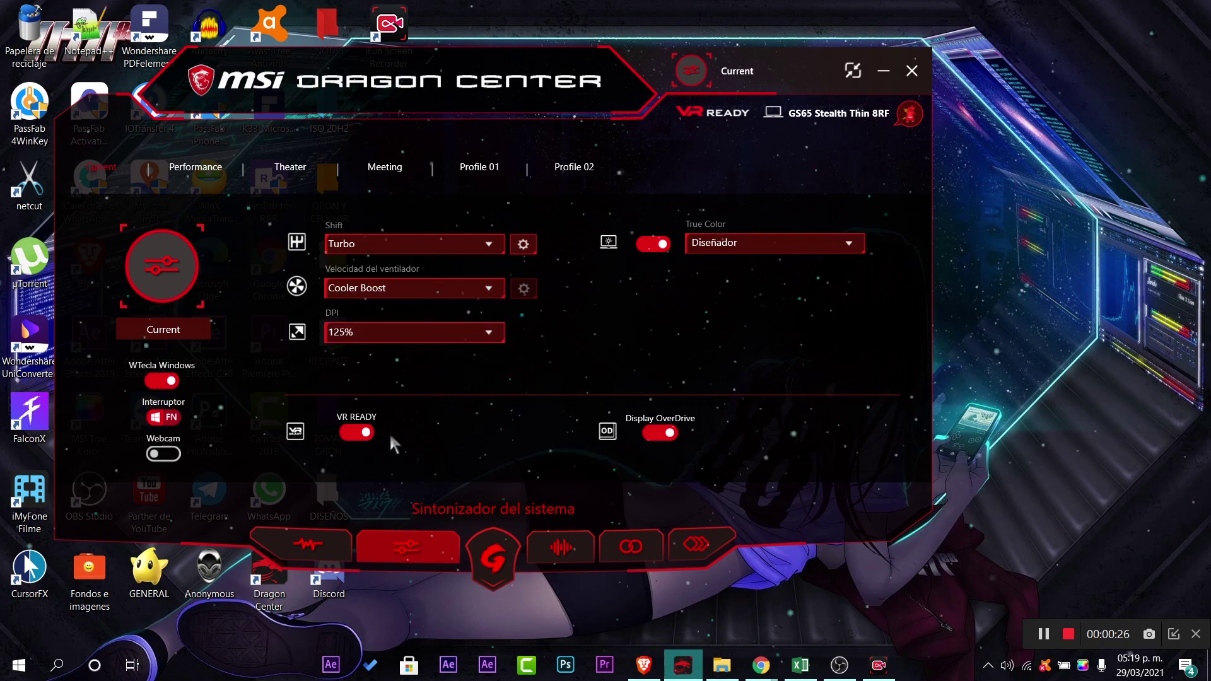
click(886, 76)
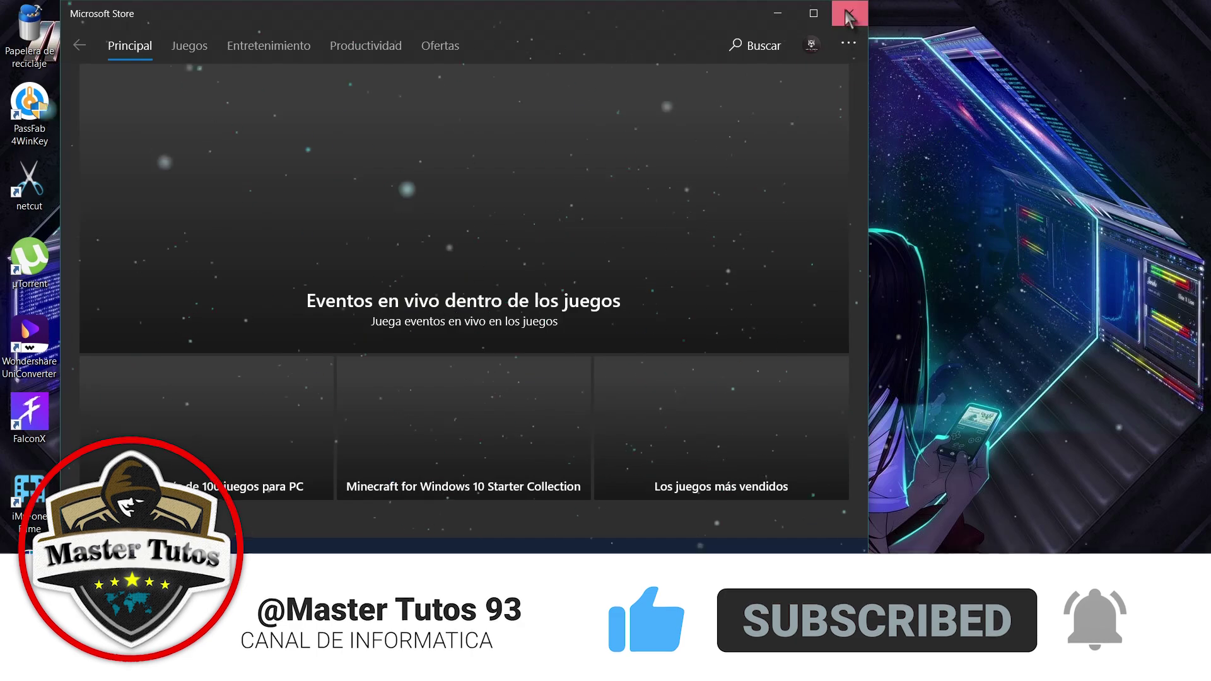
Step: Close the Microsoft Store window, take a screenshot of the Brave window during the recording and minimize Brave
click(848, 14)
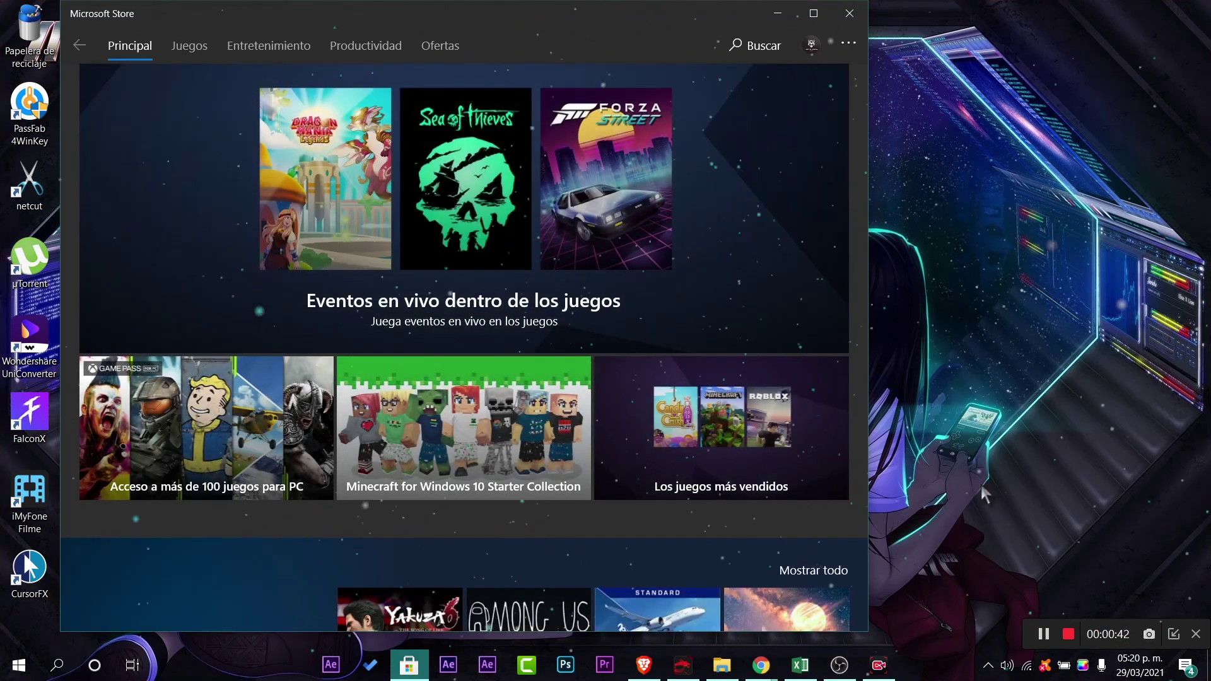
click(844, 23)
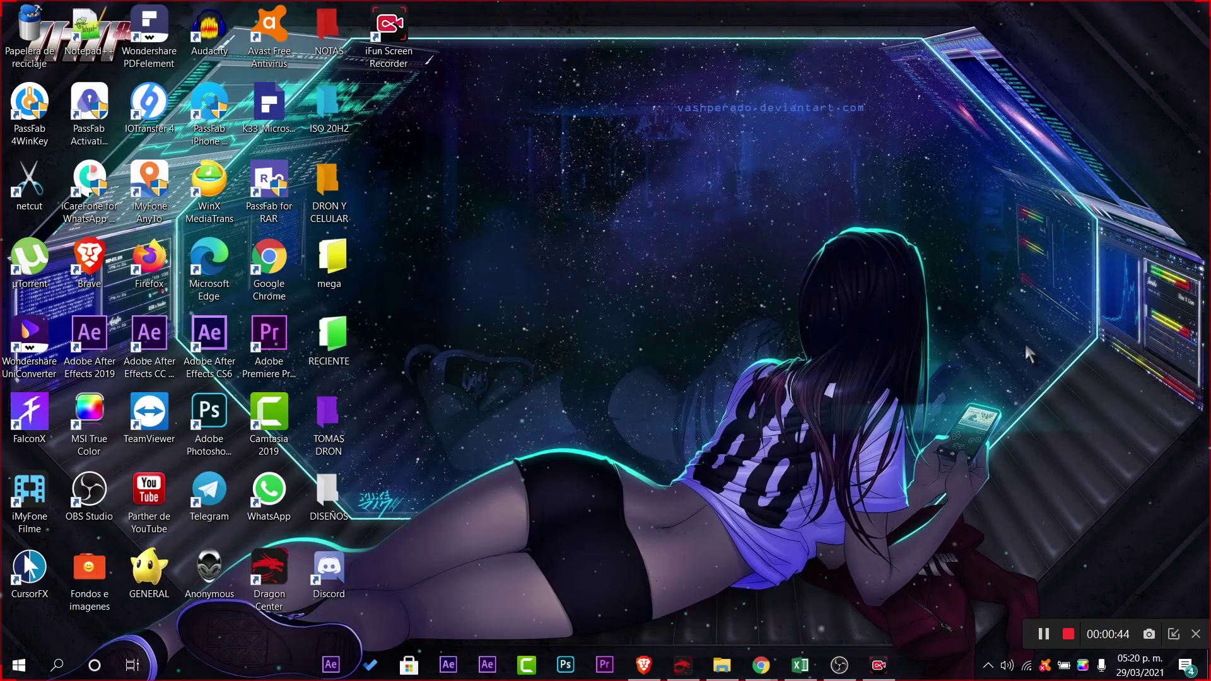
click(642, 666)
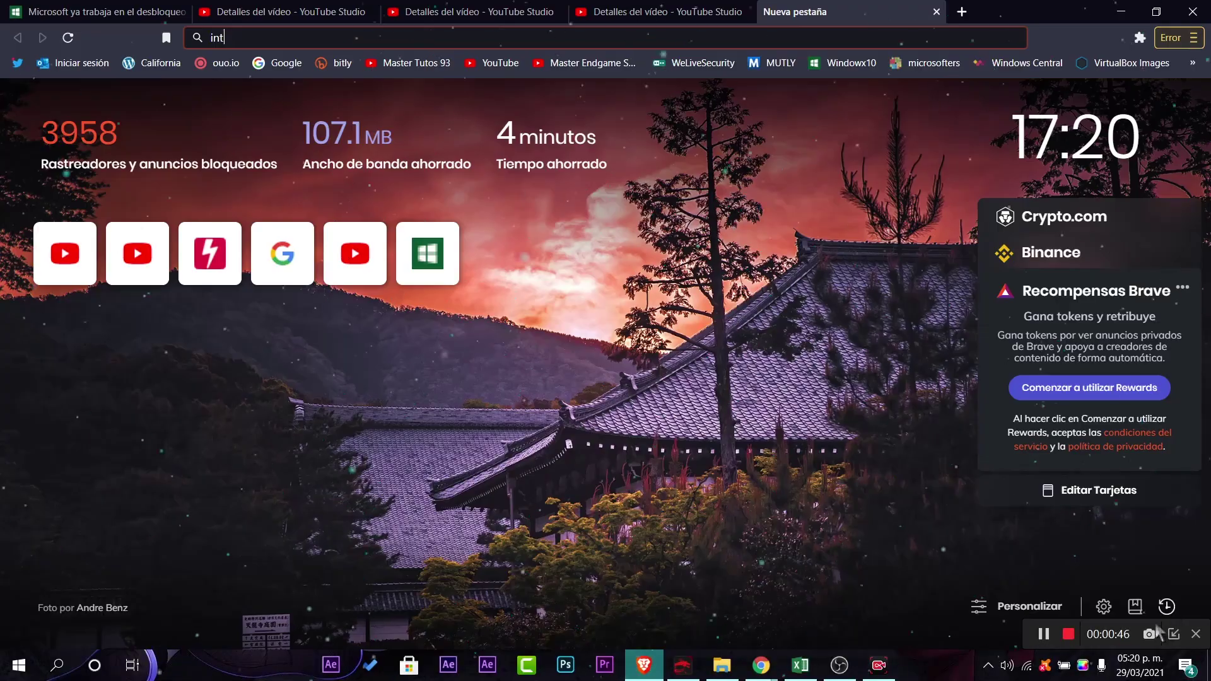
click(1121, 11)
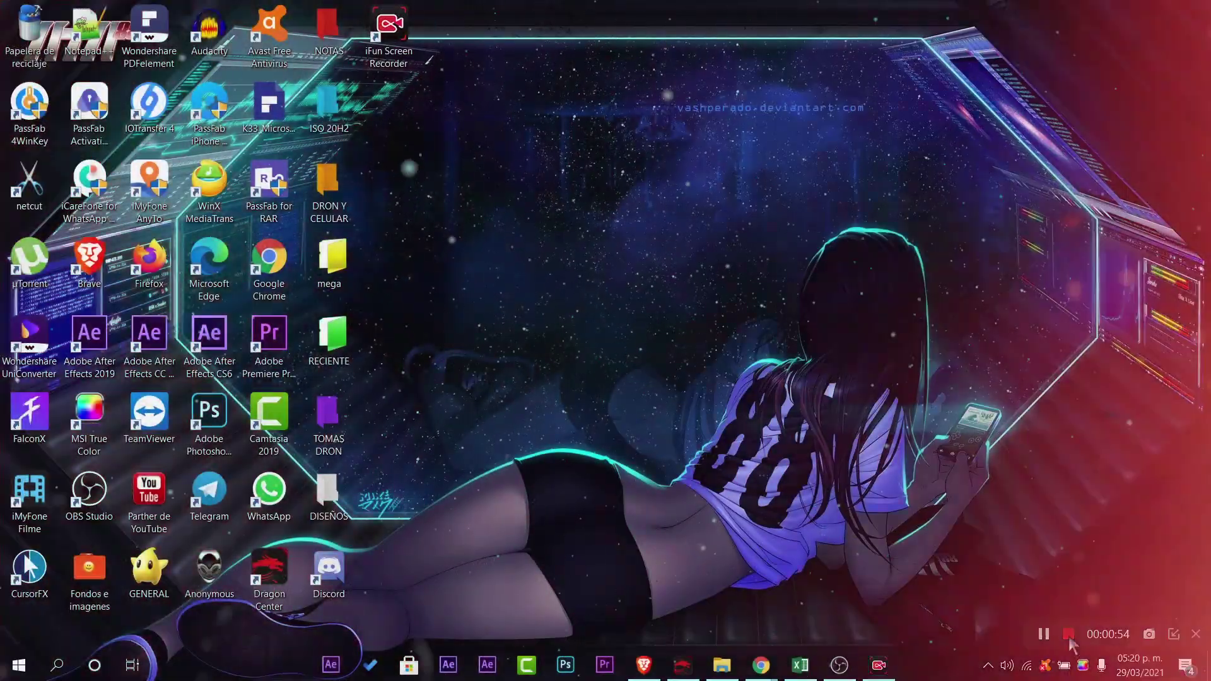
Step: Stop the screen recording and move the recorder window closer to the centre of the desktop
click(1173, 634)
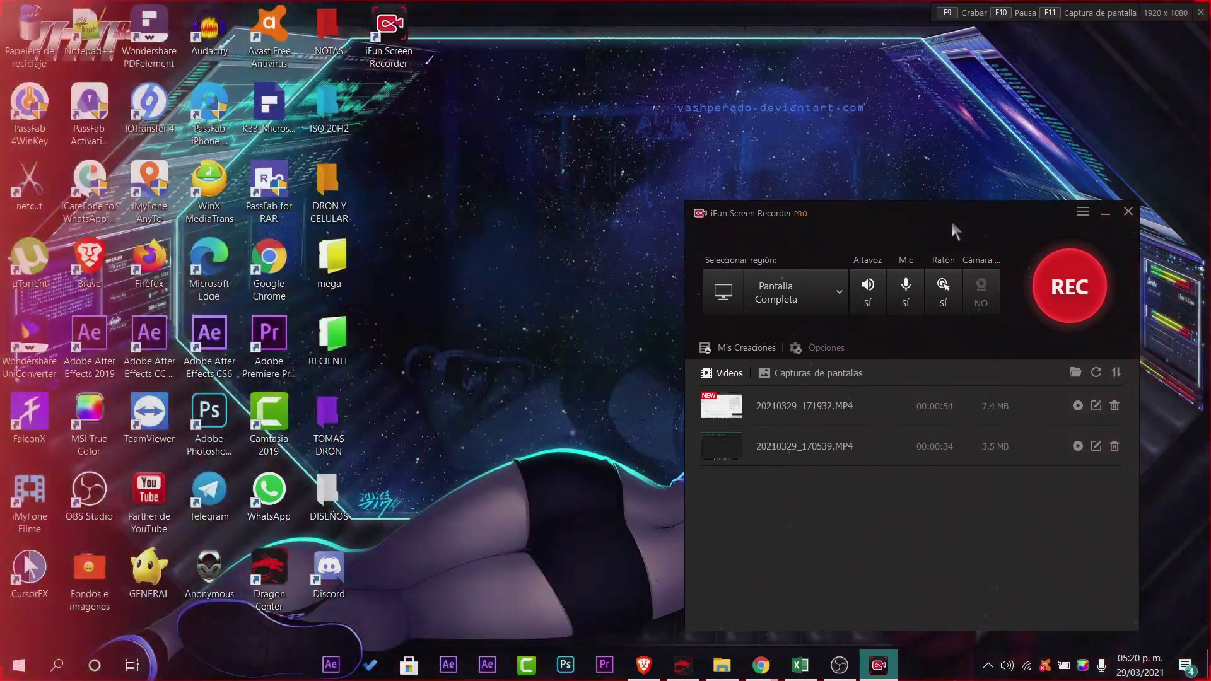
drag(951, 219, 749, 158)
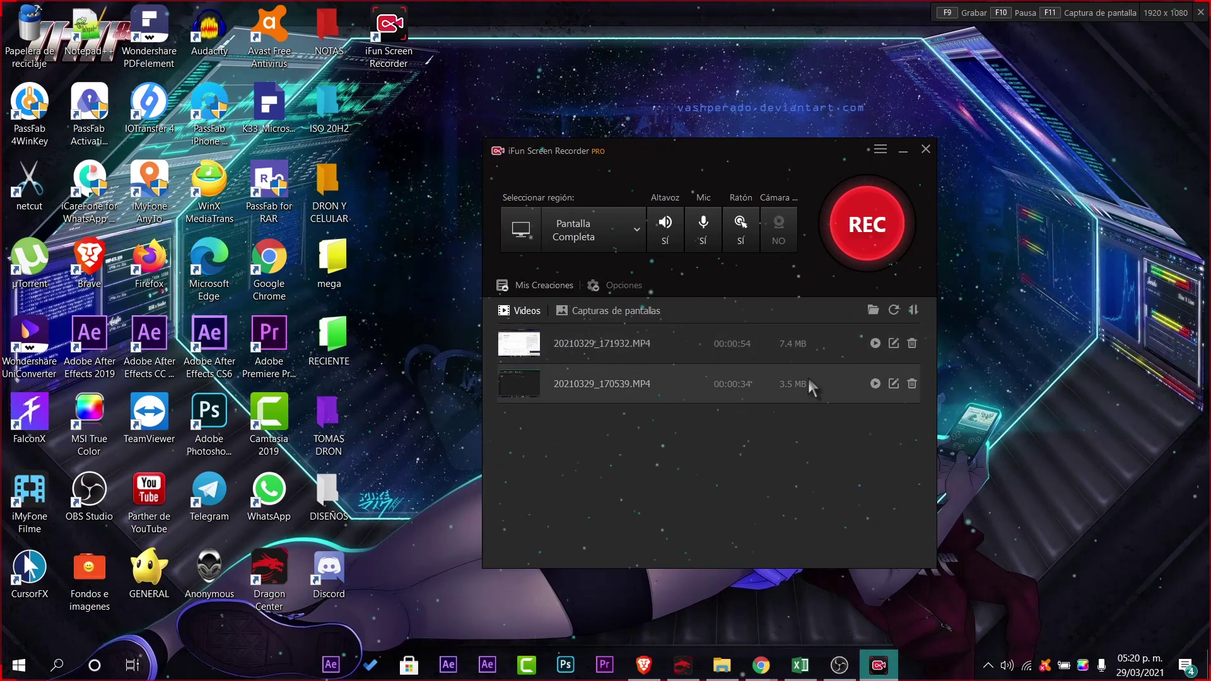
Step: Play the recording 20210329_171932.MP4 with the sound muted, skip ahead through several points and close the player
double_click(835, 351)
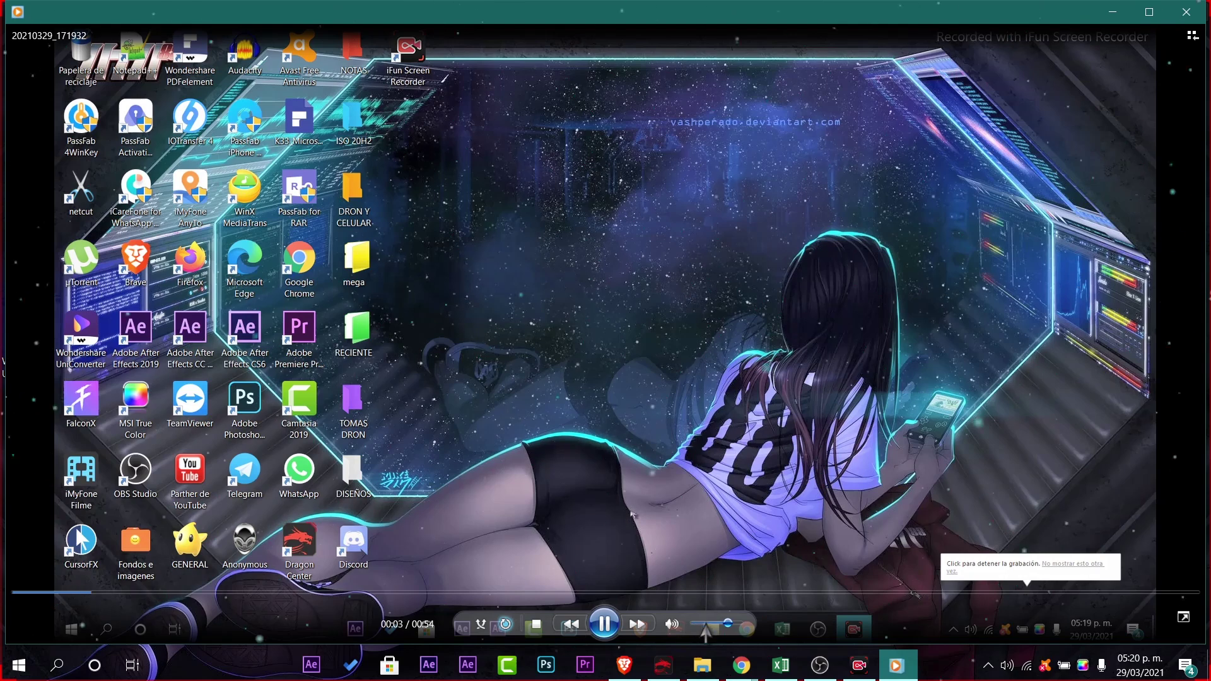
click(668, 624)
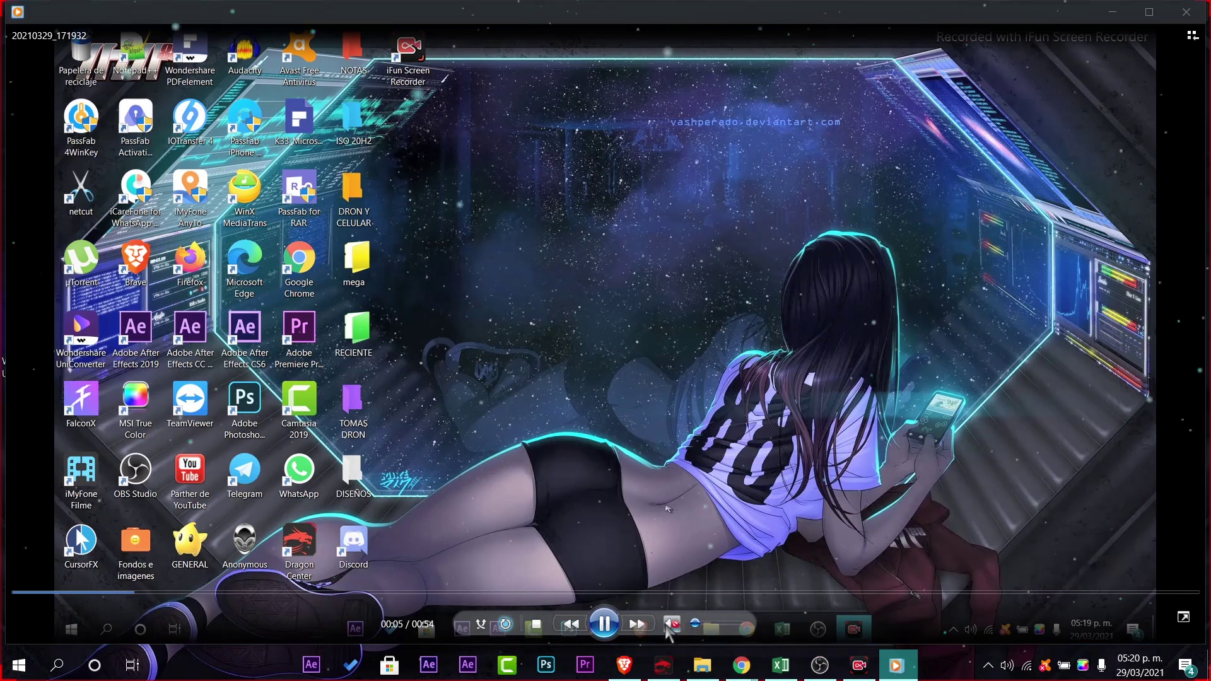
click(441, 593)
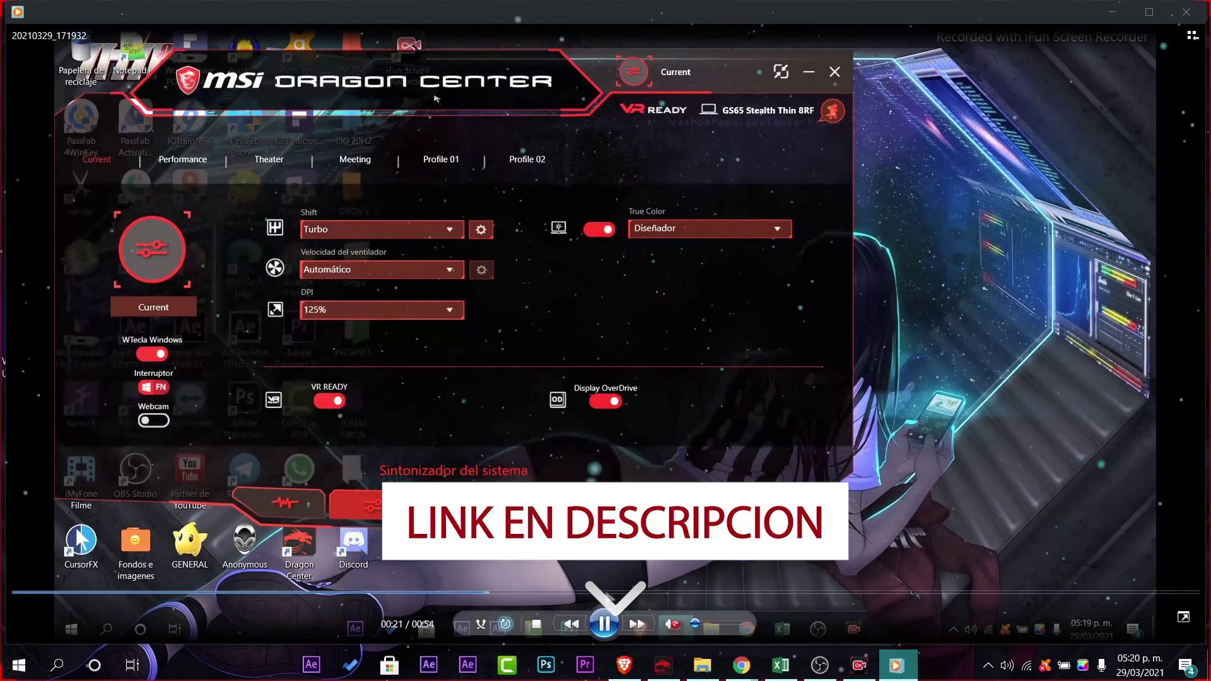
click(643, 593)
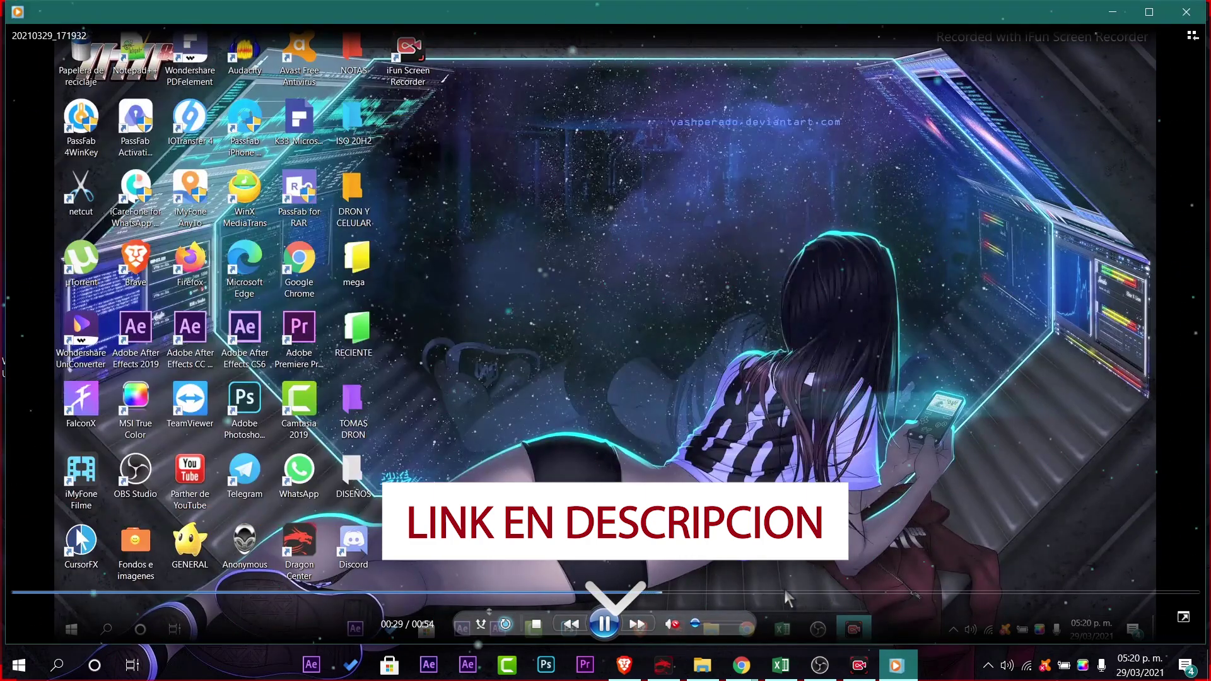
click(857, 593)
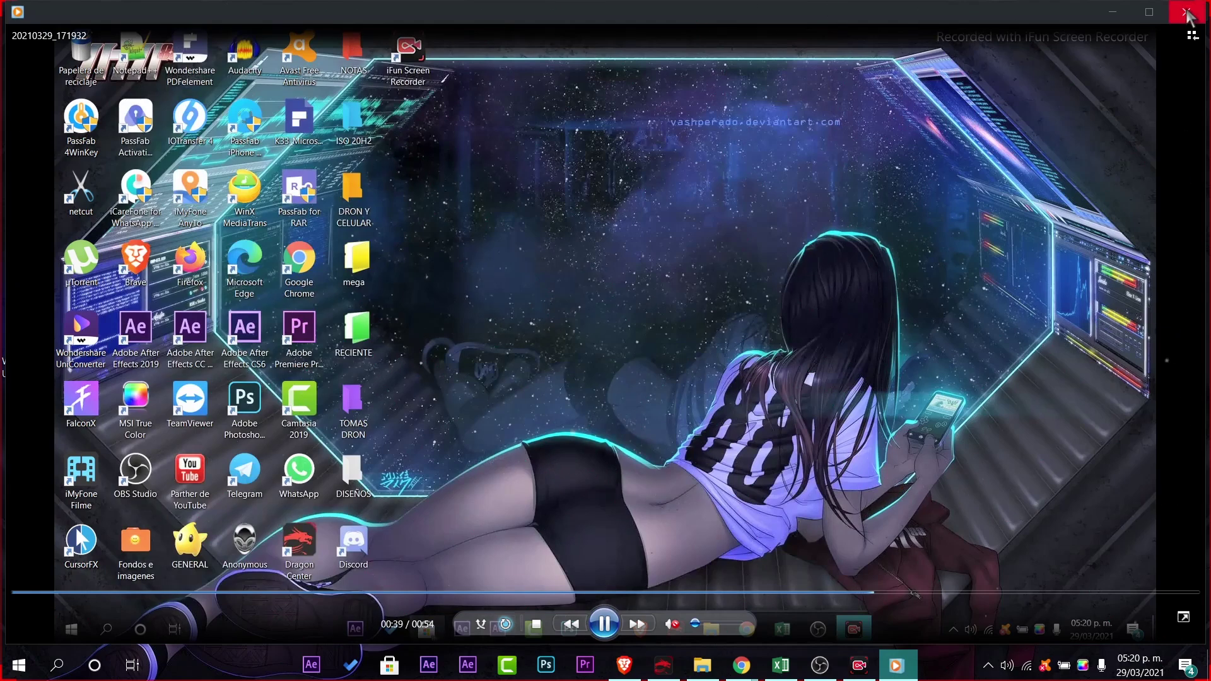
click(1184, 12)
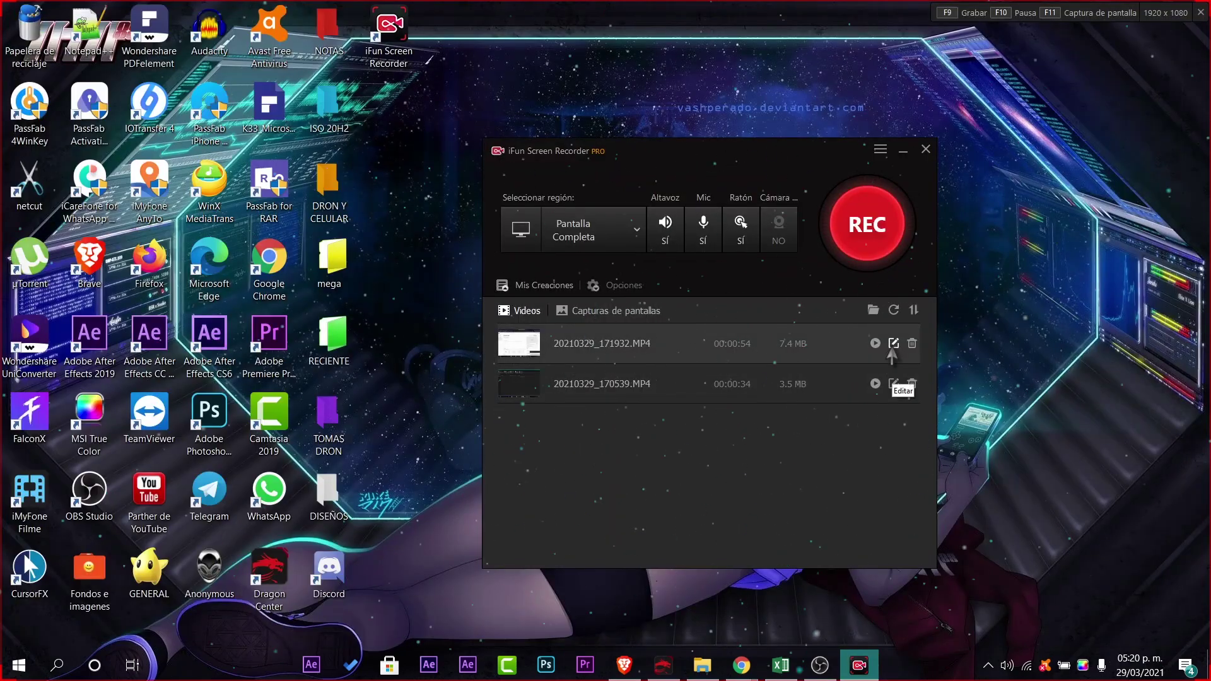
Step: Try trimming 20210329_171932.MP4 to the range 00:00:14 to 00:00:40, cancel saving it as a new file and close the editor
click(893, 344)
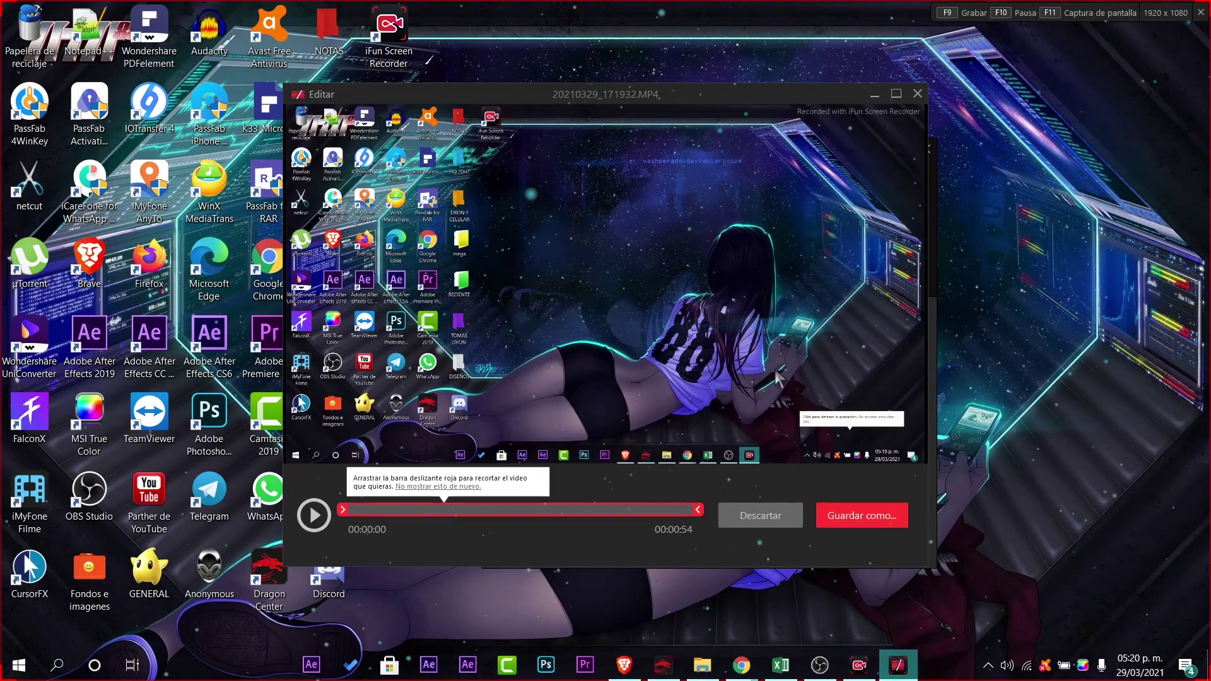
drag(344, 509, 429, 509)
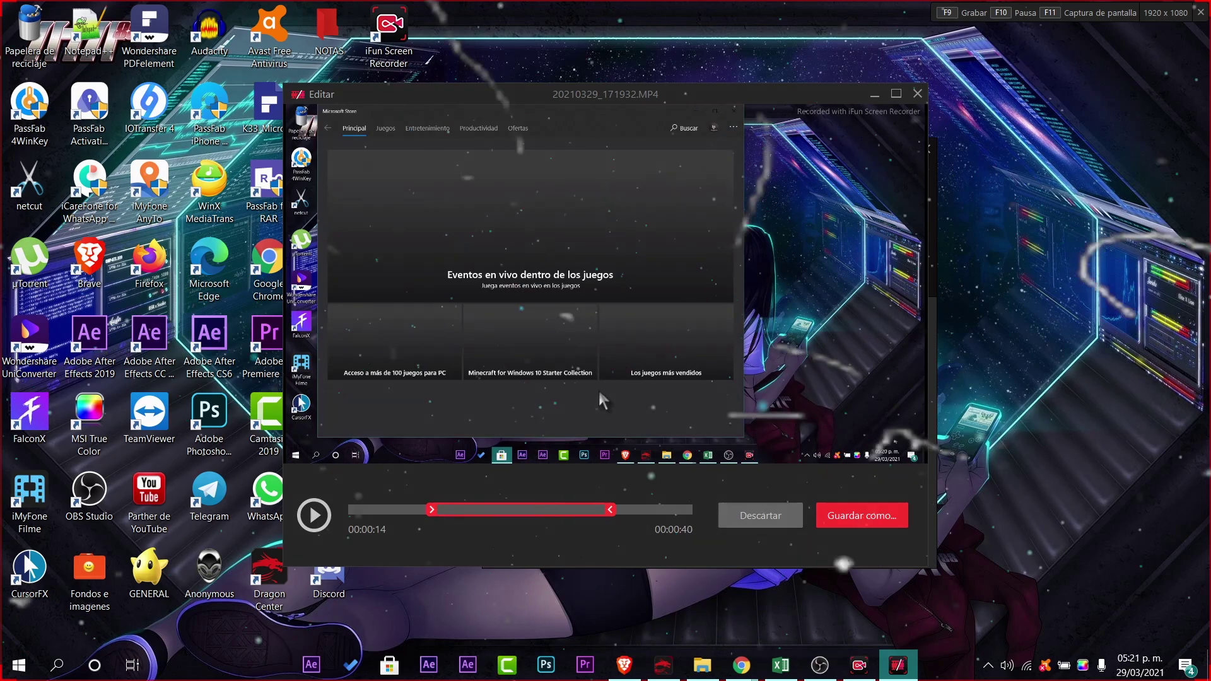
click(861, 514)
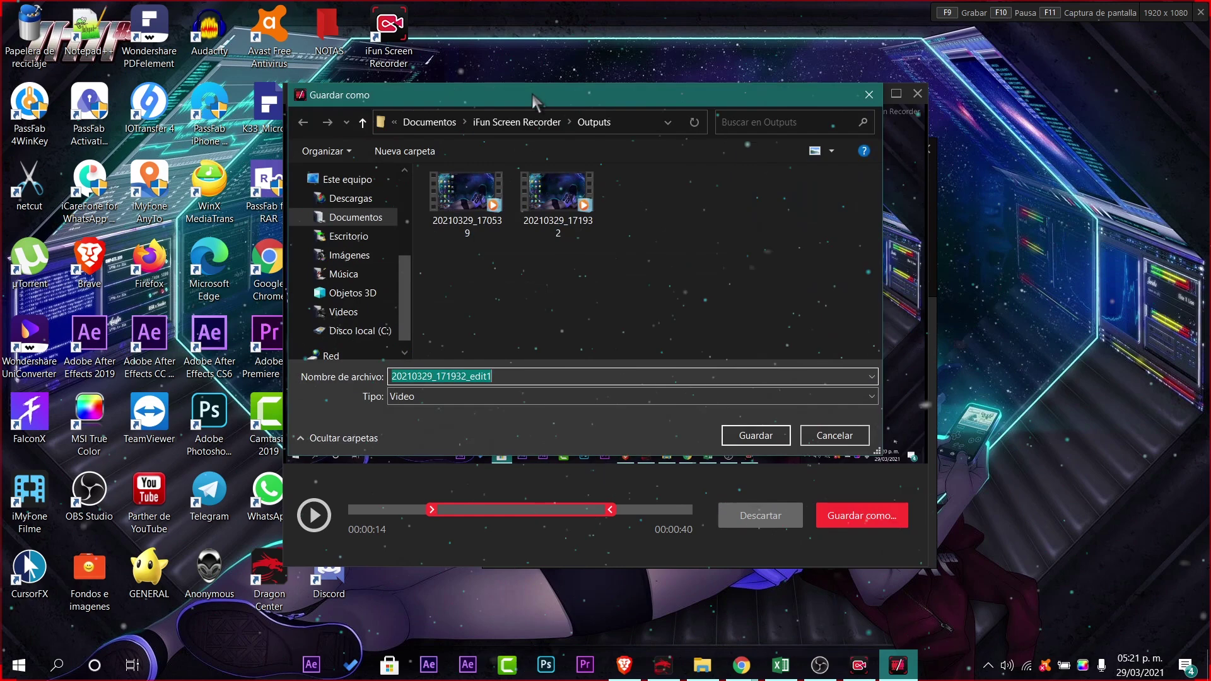
drag(531, 93, 535, 117)
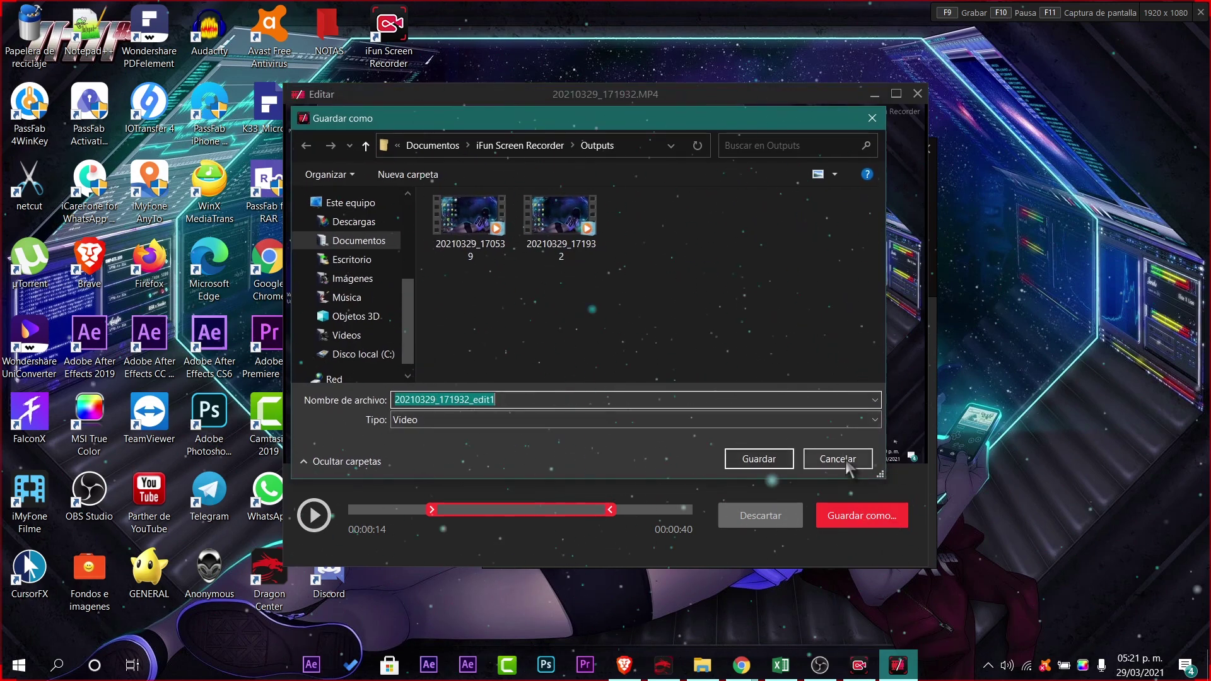
click(844, 459)
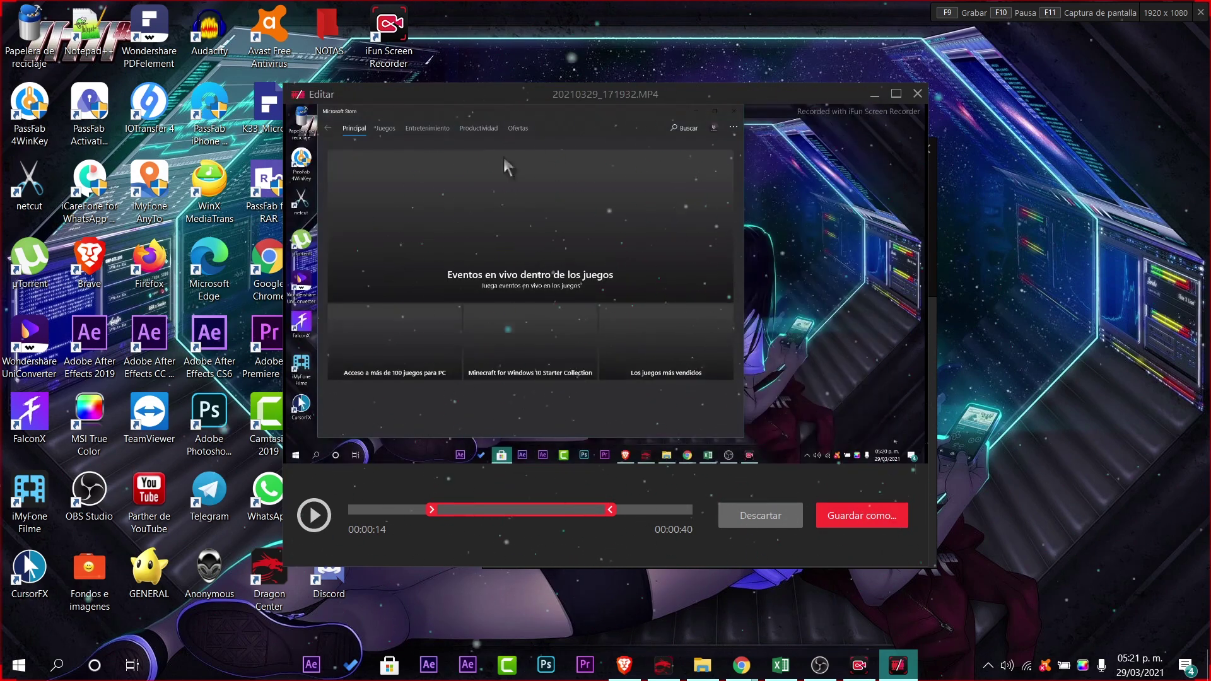
click(922, 103)
click(548, 376)
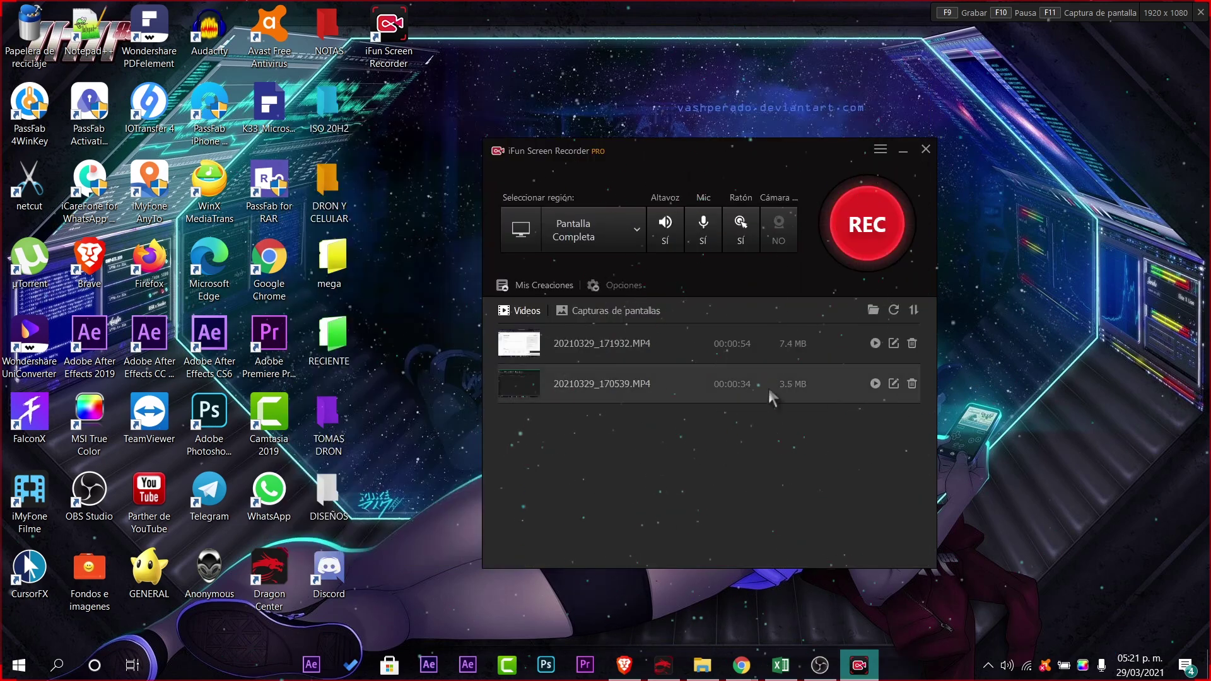
Step: Delete the recording 20210329_170539.MP4 from the list of created videos
click(912, 384)
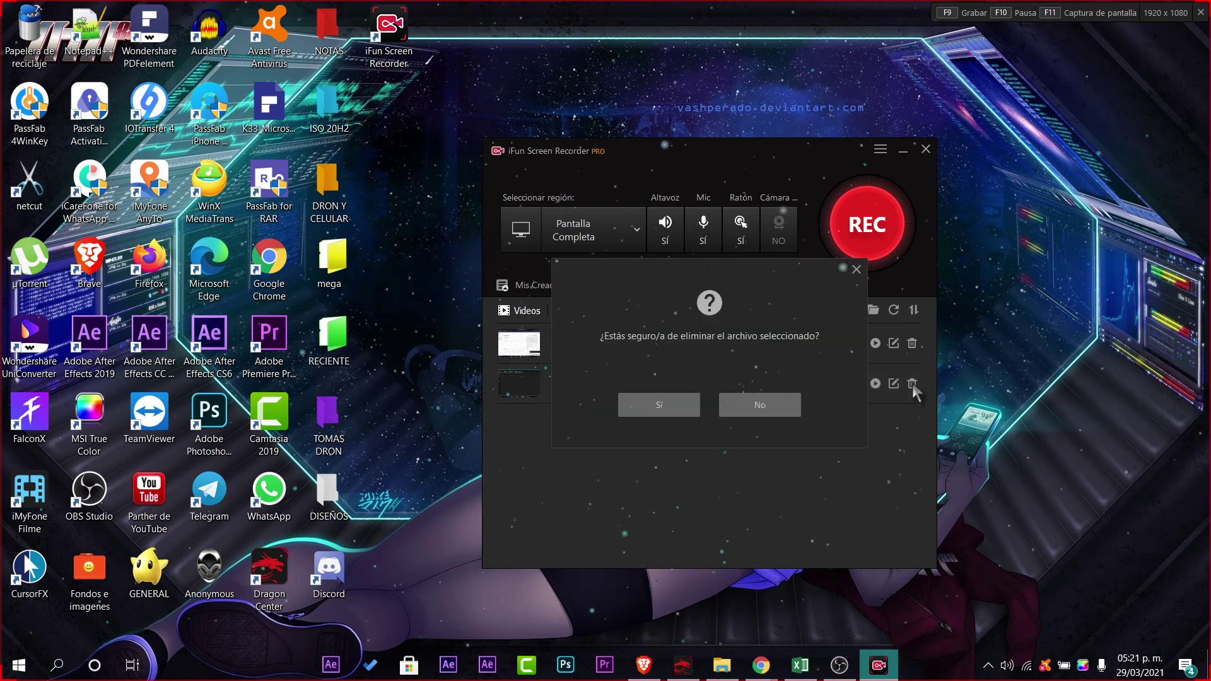
click(698, 405)
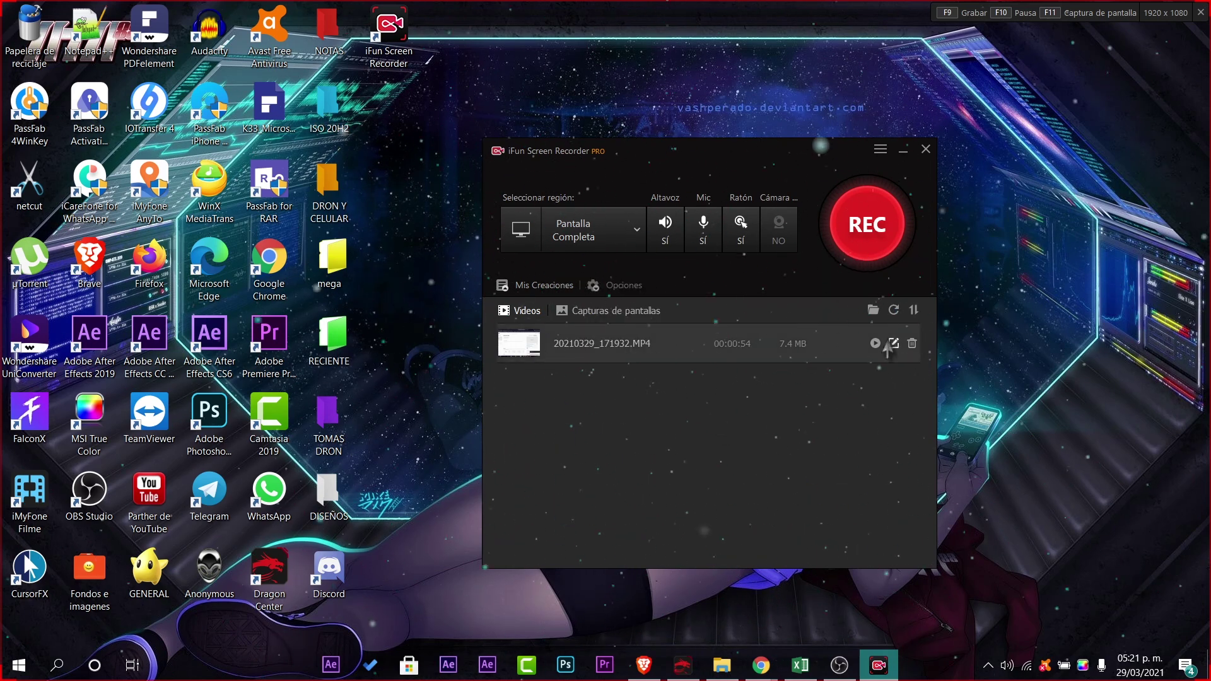
Step: View the screenshots 20210329_172019, 20210329_172016 and 20210329_172013 one by one, and collapse the list of creations
click(590, 317)
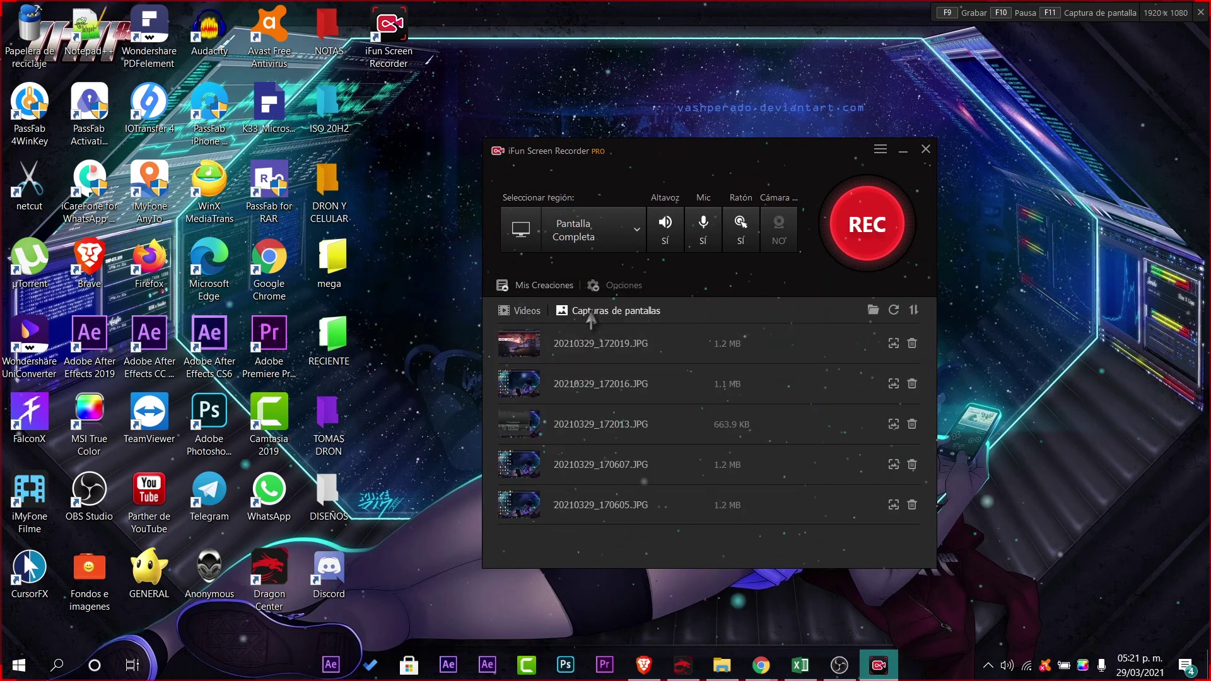
click(894, 344)
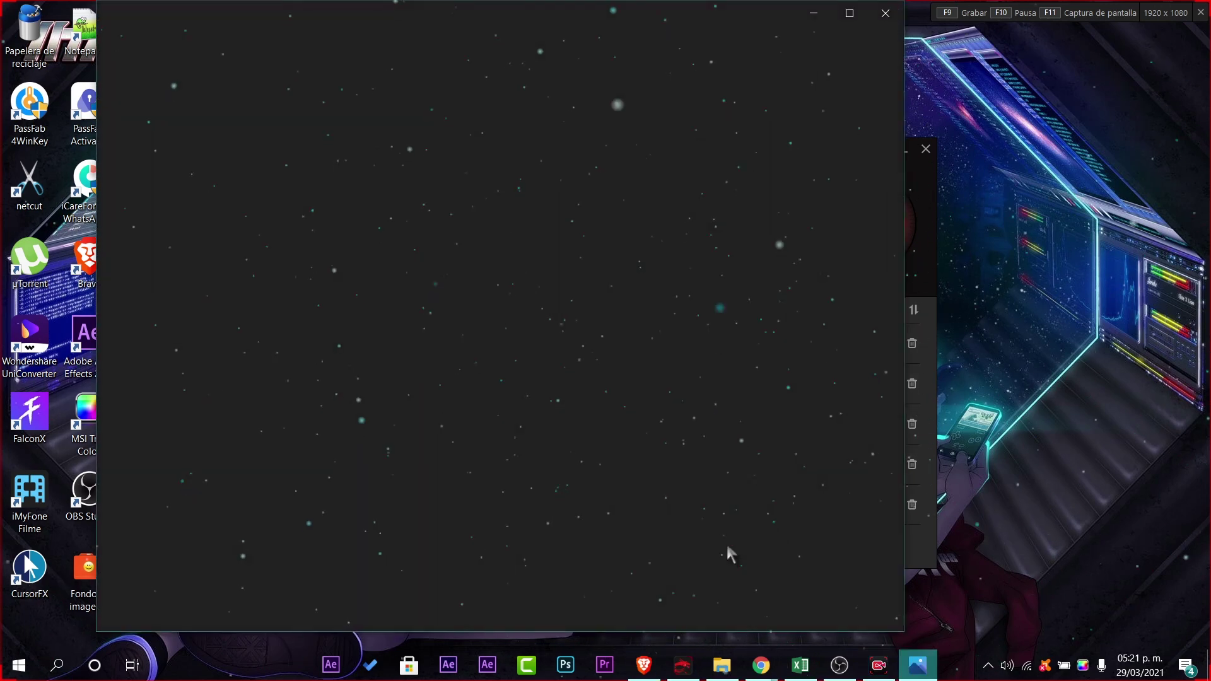
click(883, 15)
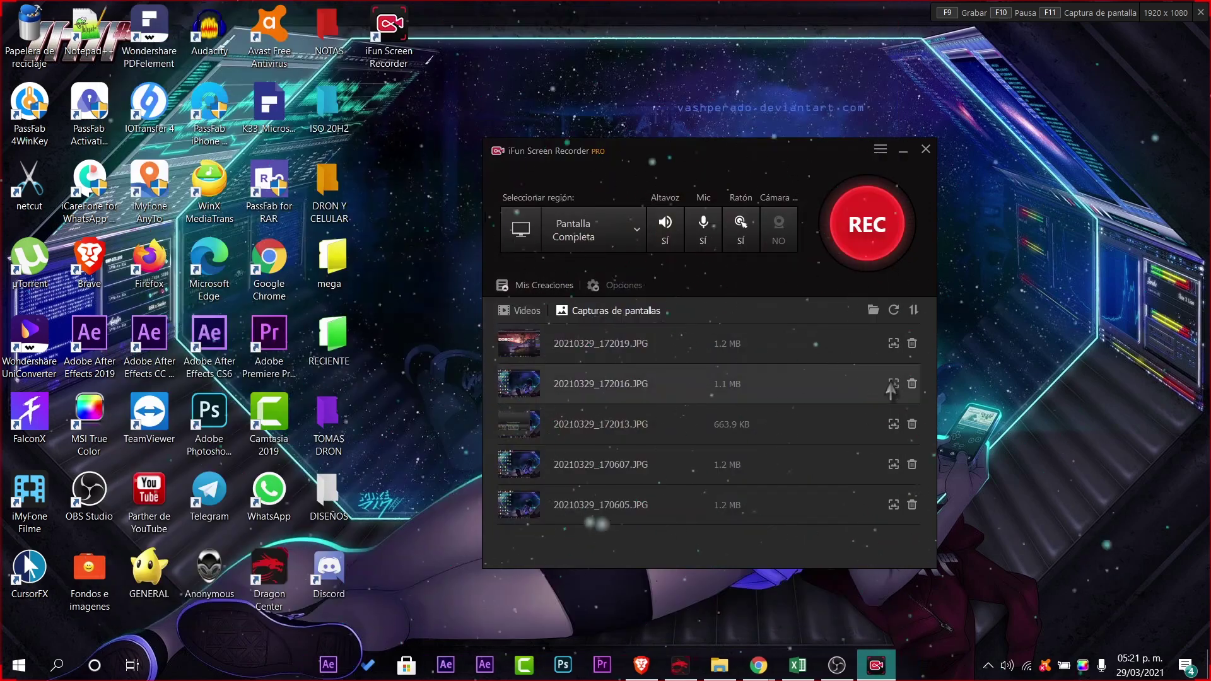
click(893, 383)
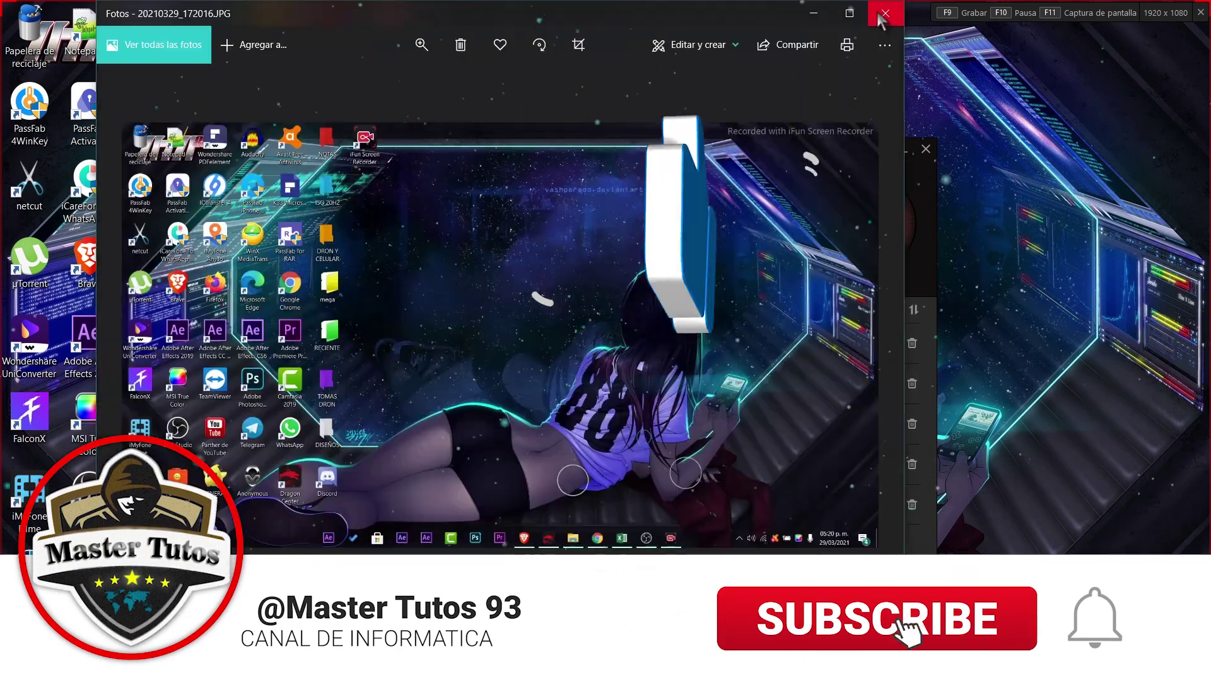
click(885, 14)
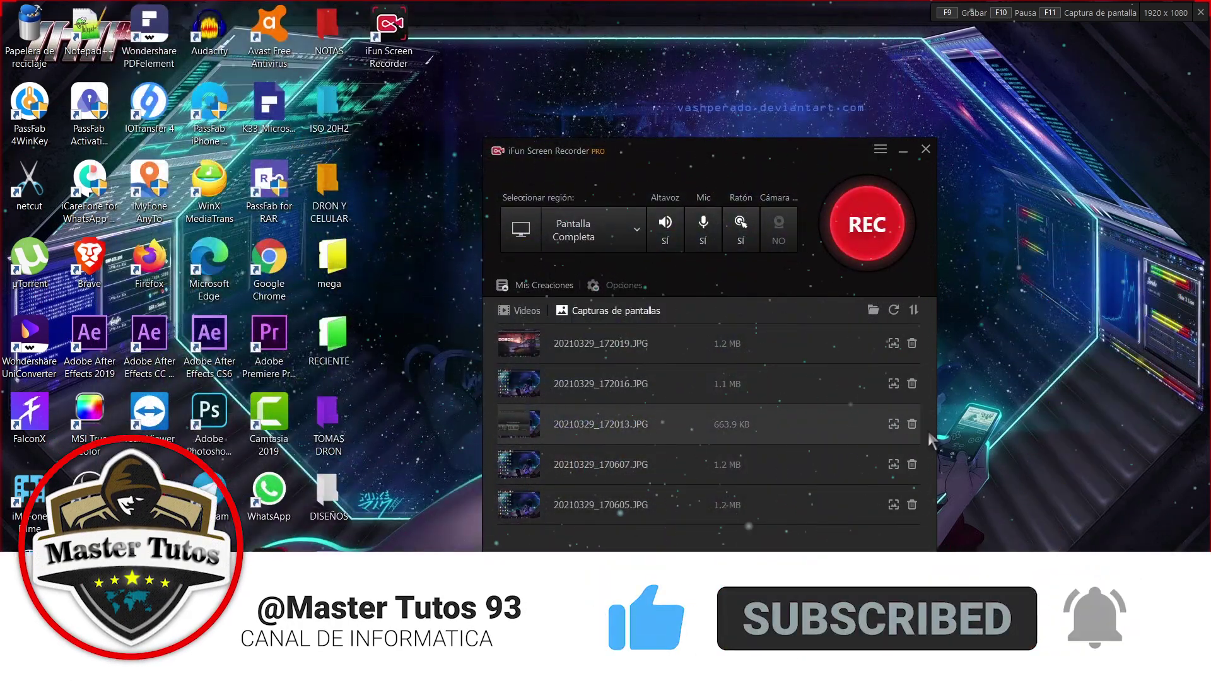
click(893, 424)
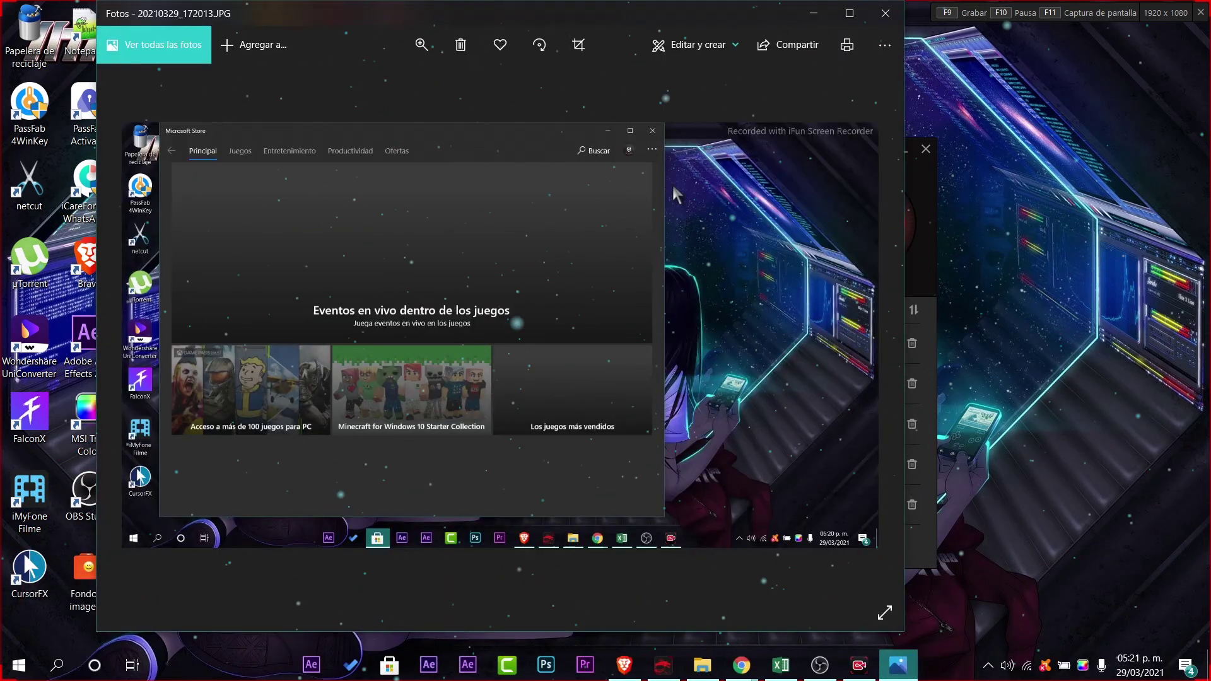
click(885, 14)
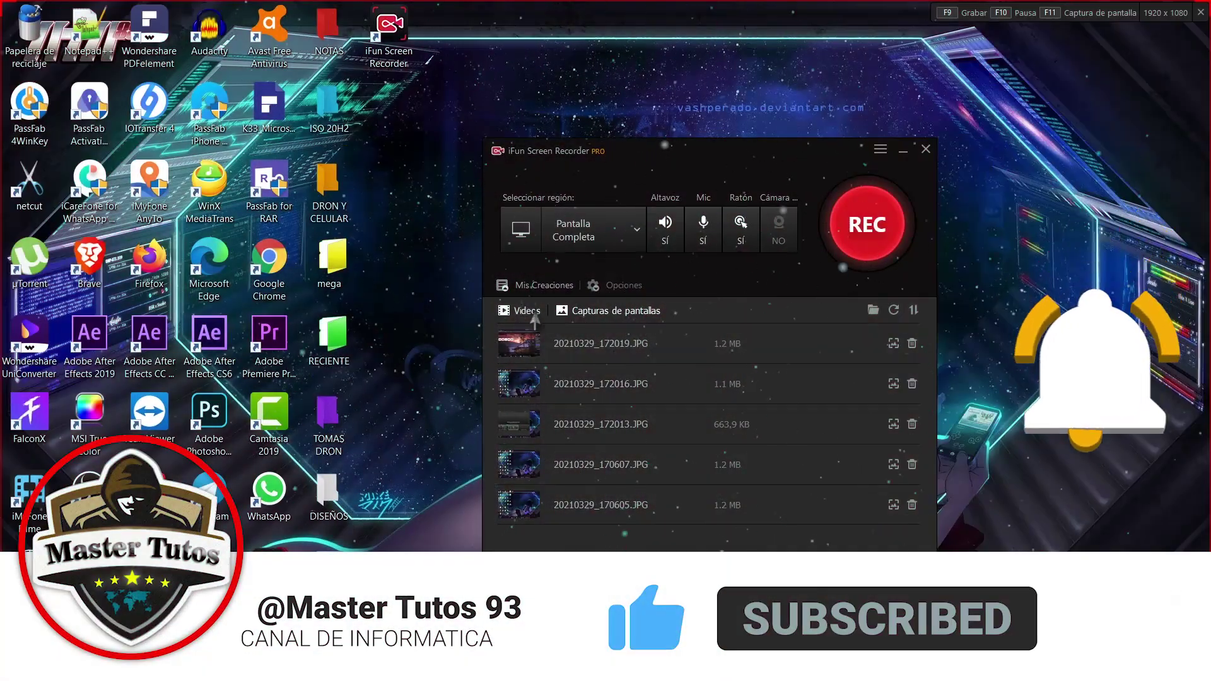
click(535, 311)
click(528, 285)
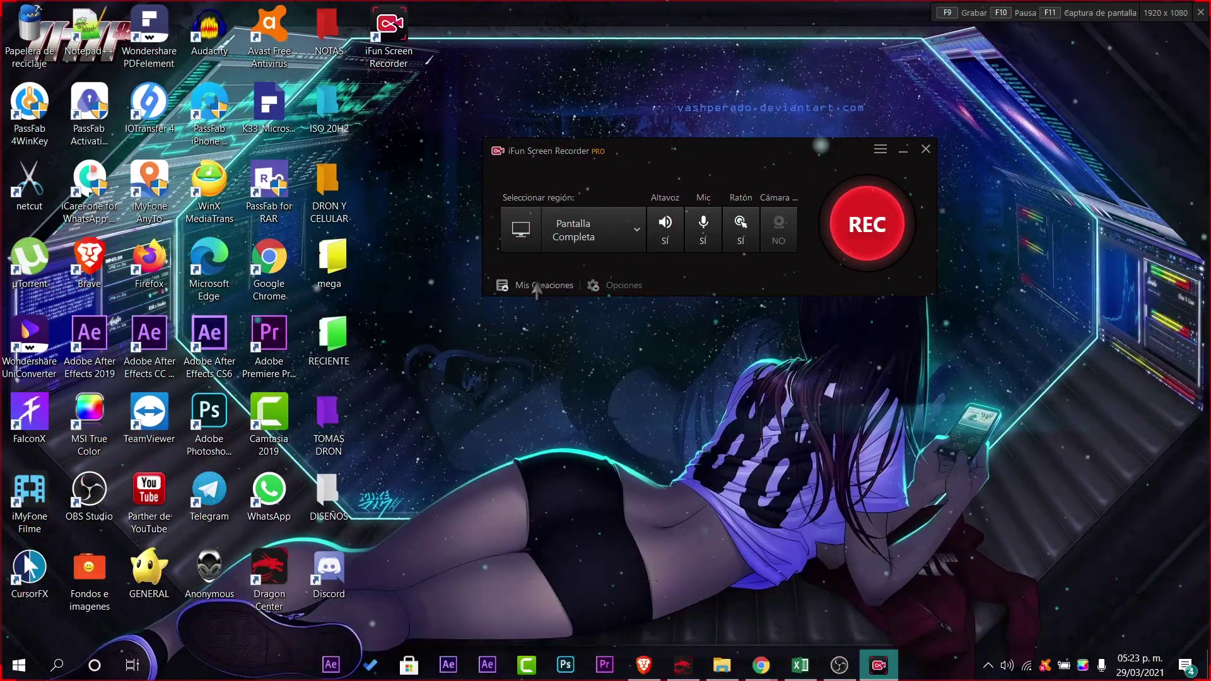